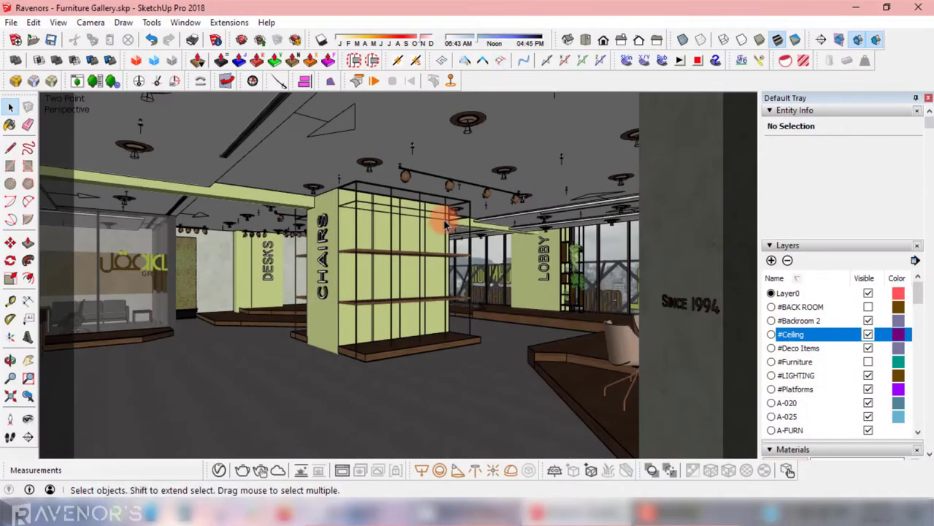
- Hide the #Ceiling layer and switch to the standard top view to map out the gallery's circulation
middle_click_drag(410, 335, 438, 343)
left_click(868, 333)
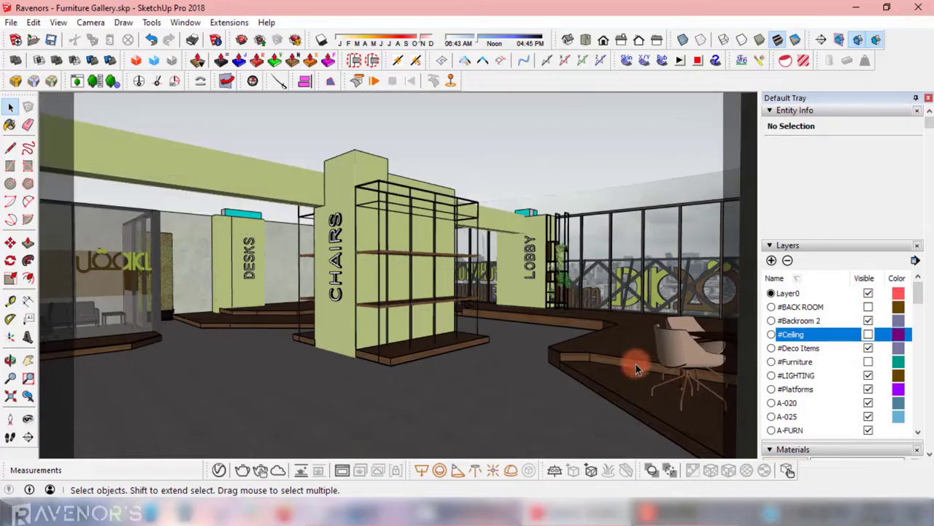
middle_click_drag(389, 185, 618, 452)
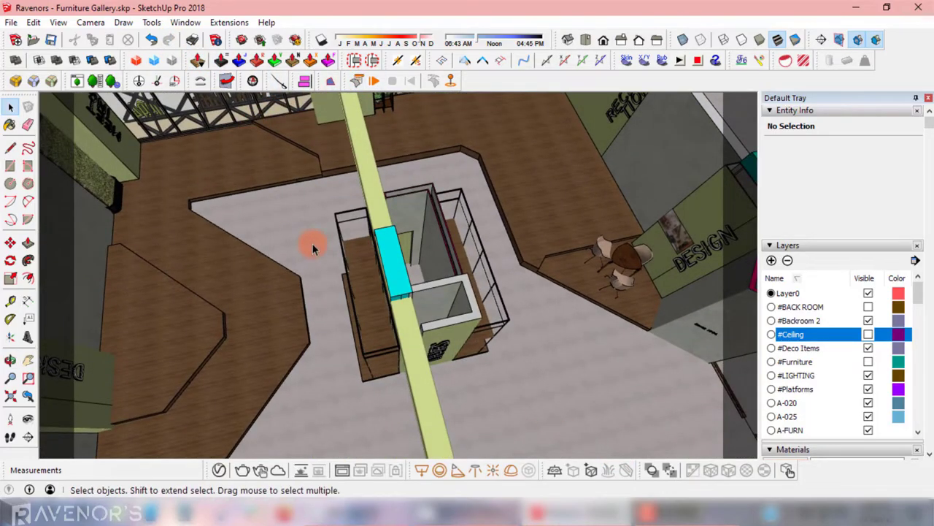
scroll(312, 248, "down", 3)
middle_click_drag(312, 254, 438, 355)
key("space")
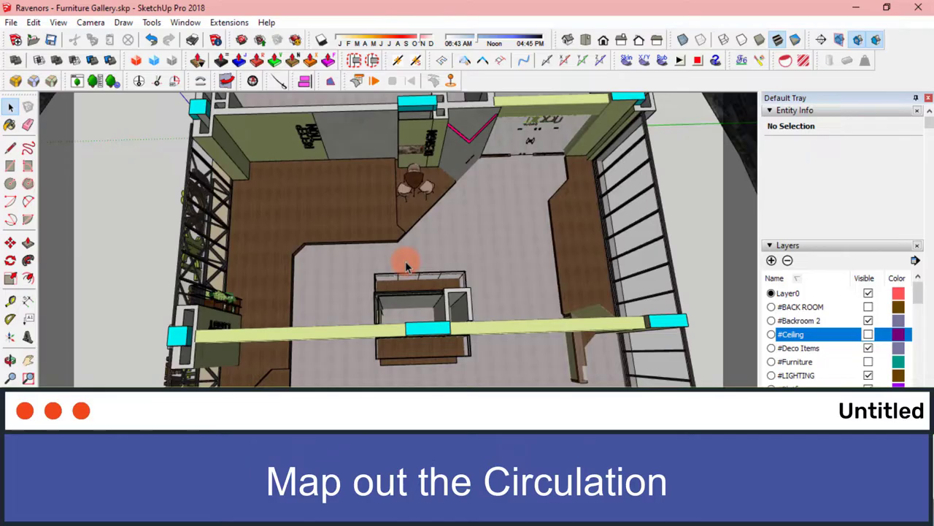
left_click(586, 39)
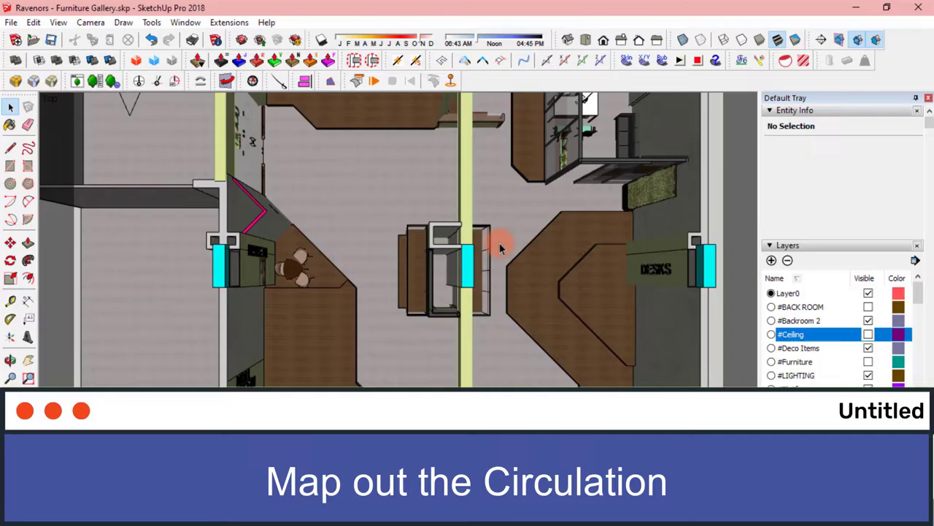
middle_click_drag(377, 185, 395, 219, "shift")
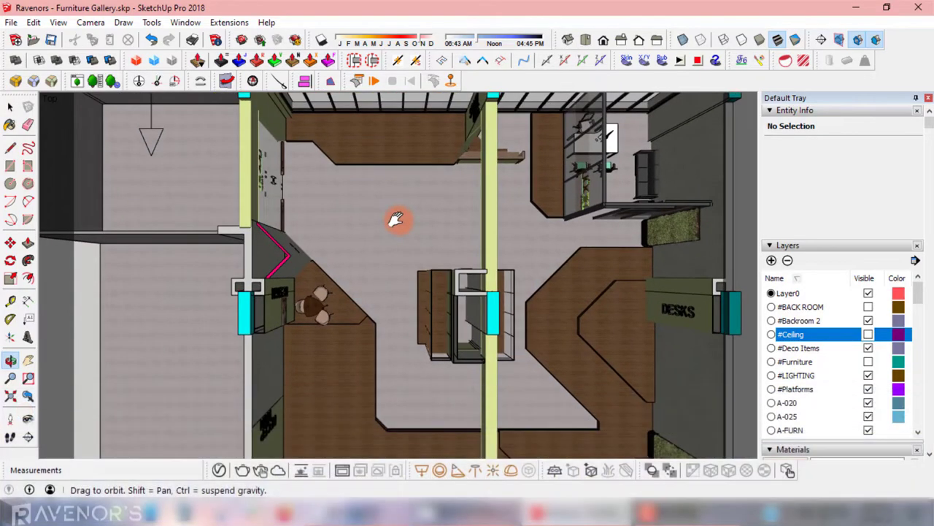
key("space")
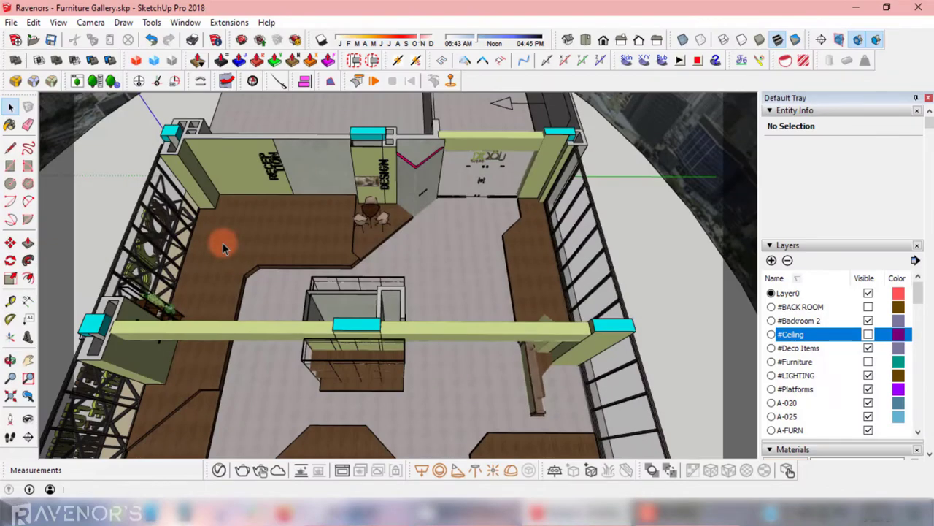
- Draw an X from two crossing lines, each about 0.5 m long, on the floor just inside the entrance doors
middle_click_drag(424, 246, 436, 271)
scroll(438, 273, "up", 8)
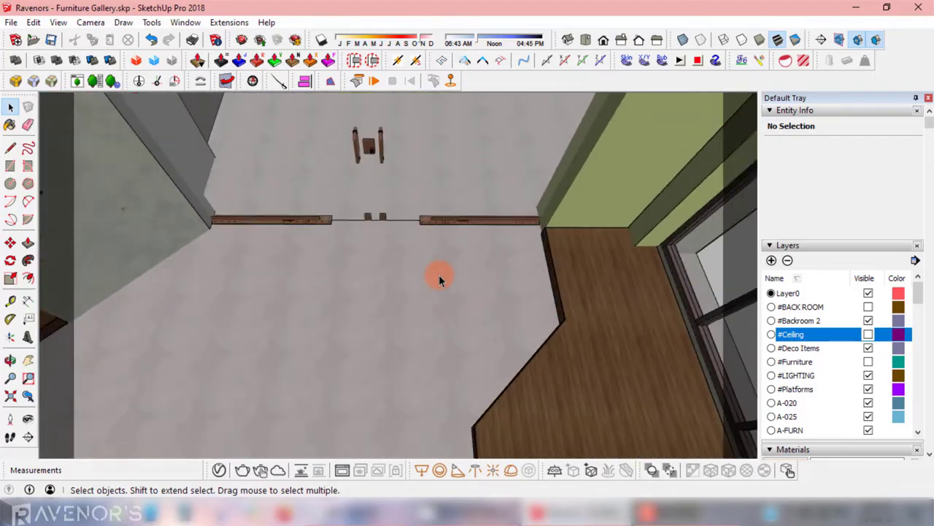
middle_click_drag(378, 292, 424, 298, "shift")
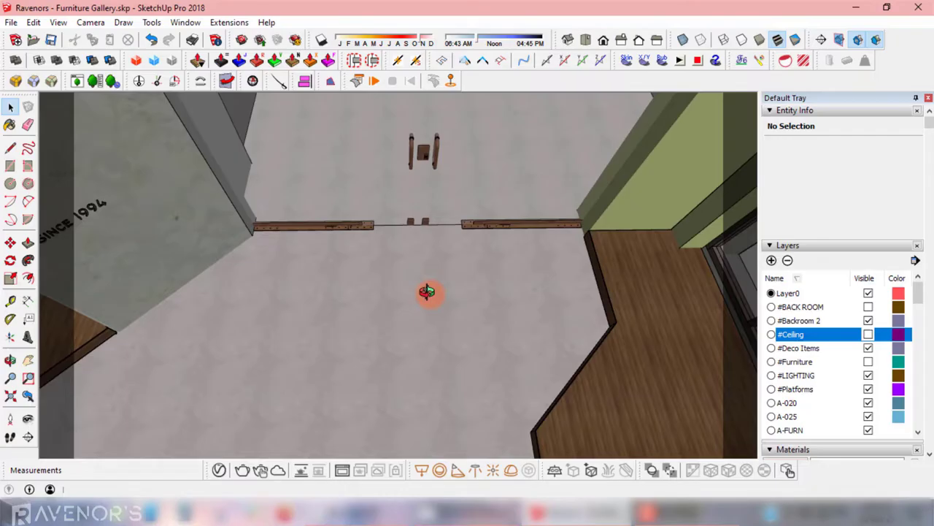
left_click(10, 147)
left_click(404, 250)
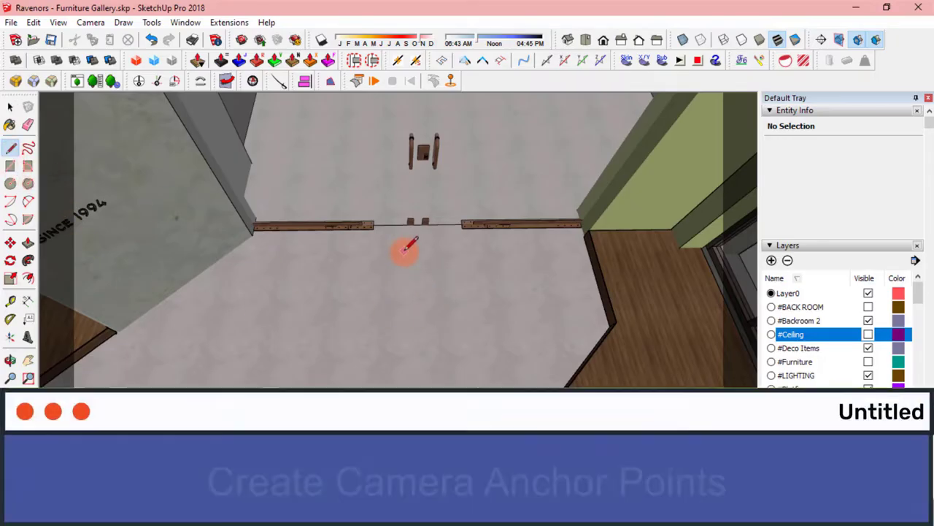
left_click(436, 273)
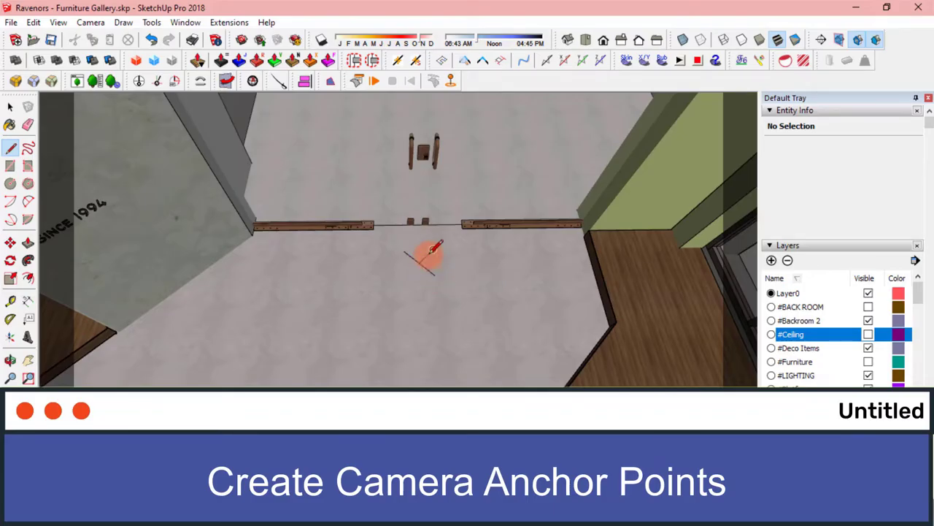
left_click(432, 251)
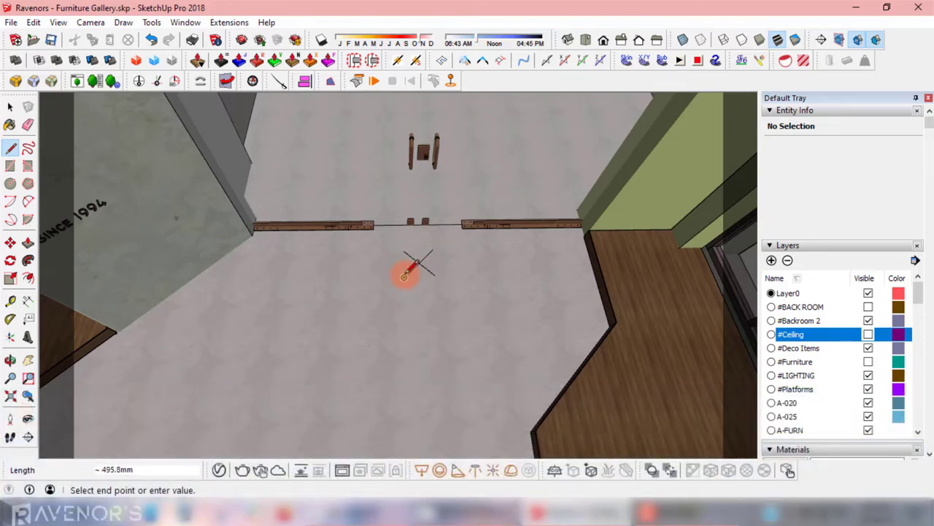
left_click(405, 274)
- Select all edges of the X on the floor and make them a group
left_click(10, 107)
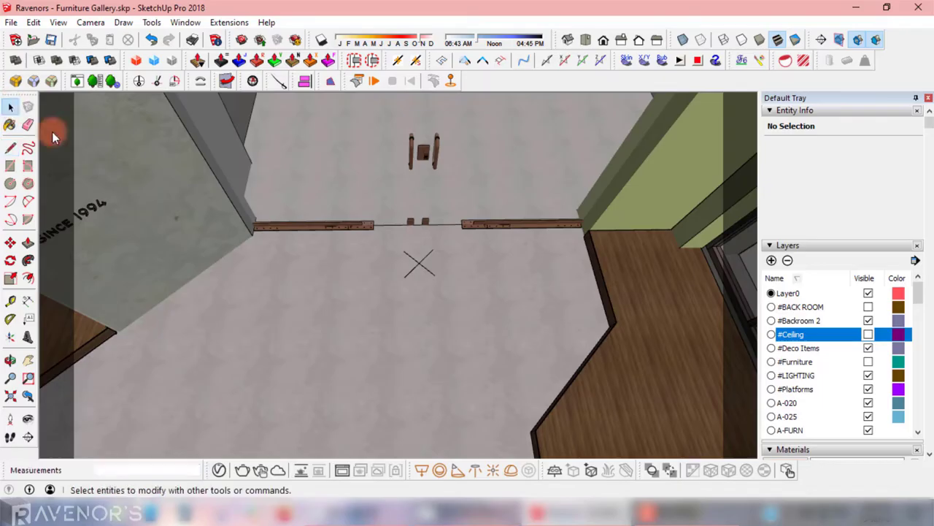
left_click_drag(393, 239, 506, 302)
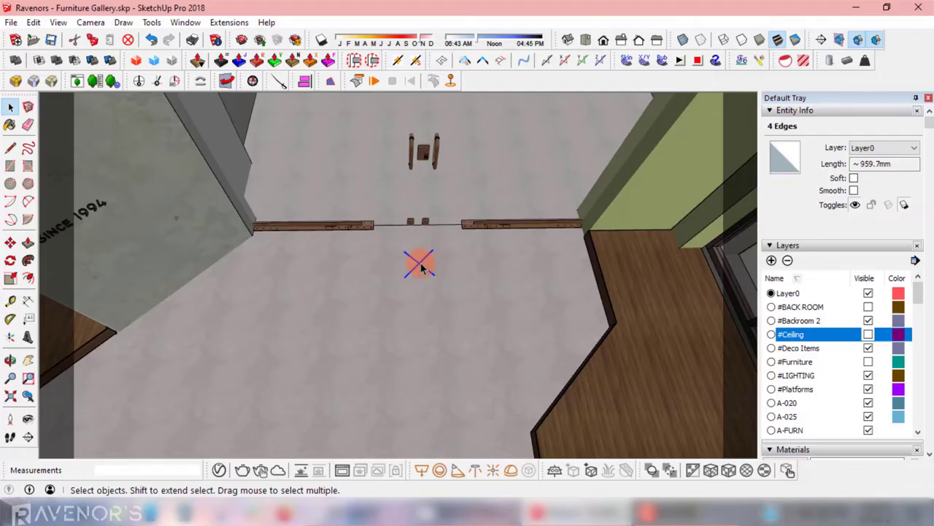
right_click(420, 268)
left_click(482, 315)
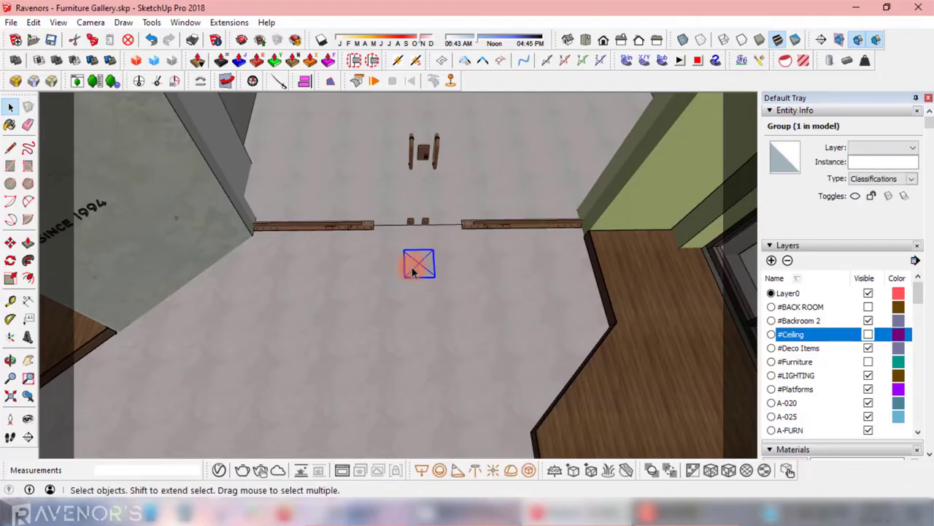
- Copy the X marker group 1500 mm from the entrance into the gallery
key("o")
left_click_drag(463, 296, 240, 338)
key("space")
scroll(340, 360, "down", 5)
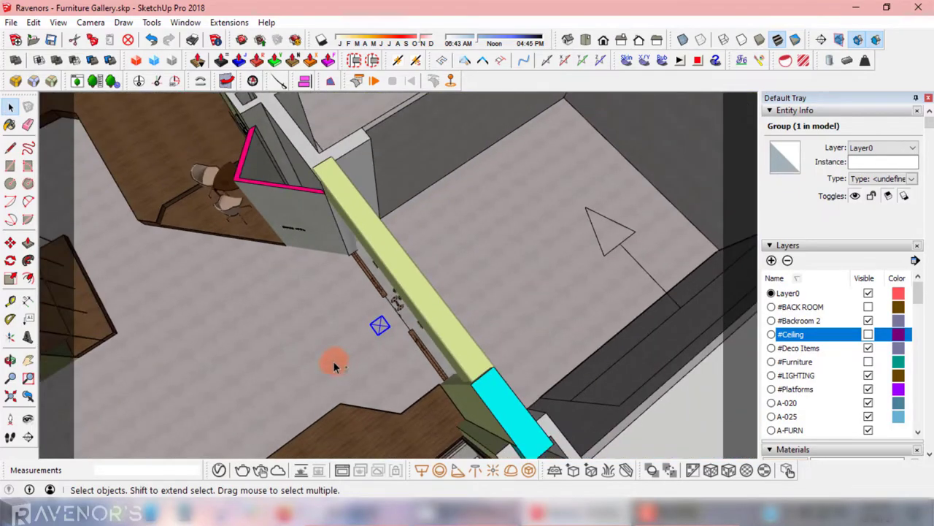
middle_click_drag(334, 367, 511, 327, "shift")
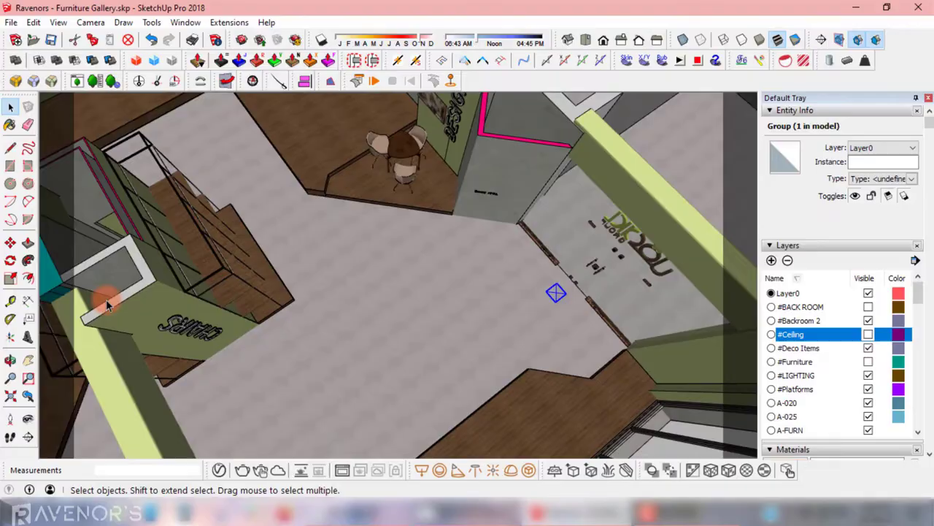
left_click(11, 245)
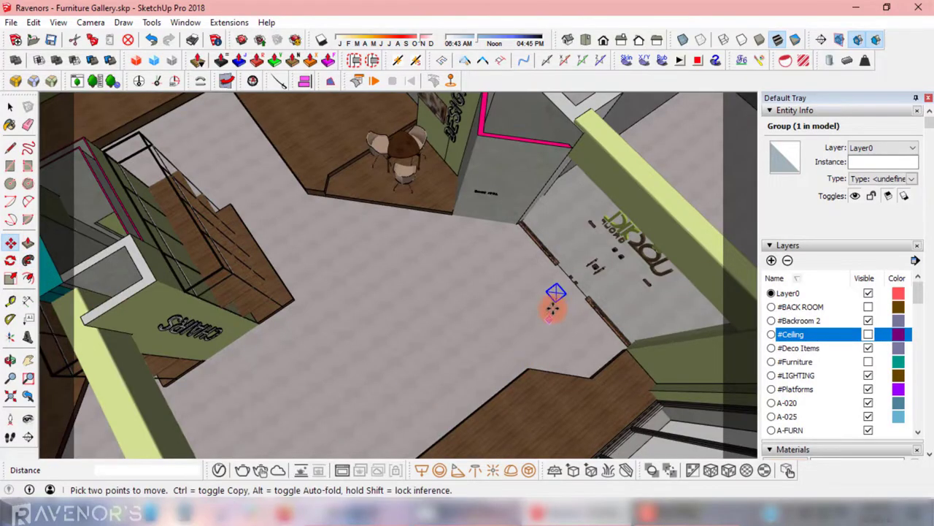
mouse_move(556, 292)
left_mouse_down()
mouse_move(476, 308)
mouse_move(555, 352)
left_mouse_up()
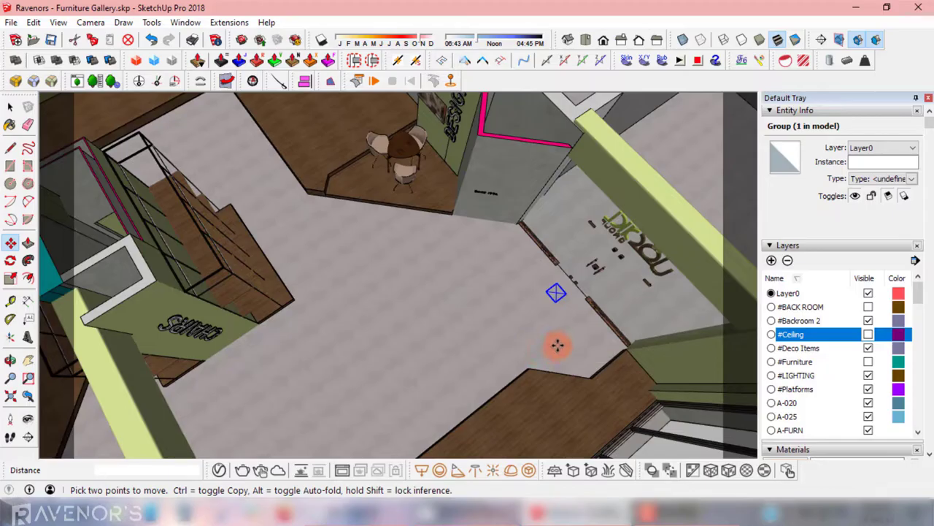
left_click(556, 292)
key("ctrl")
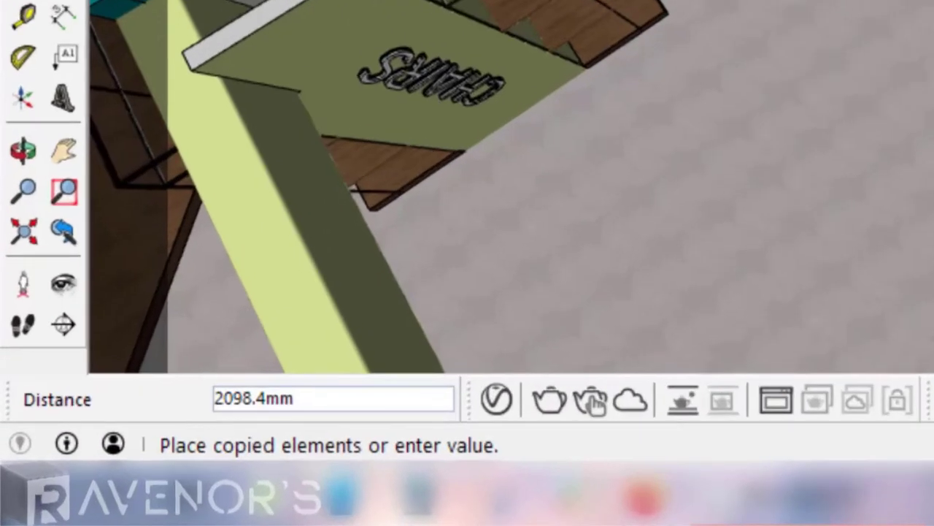
type("1500")
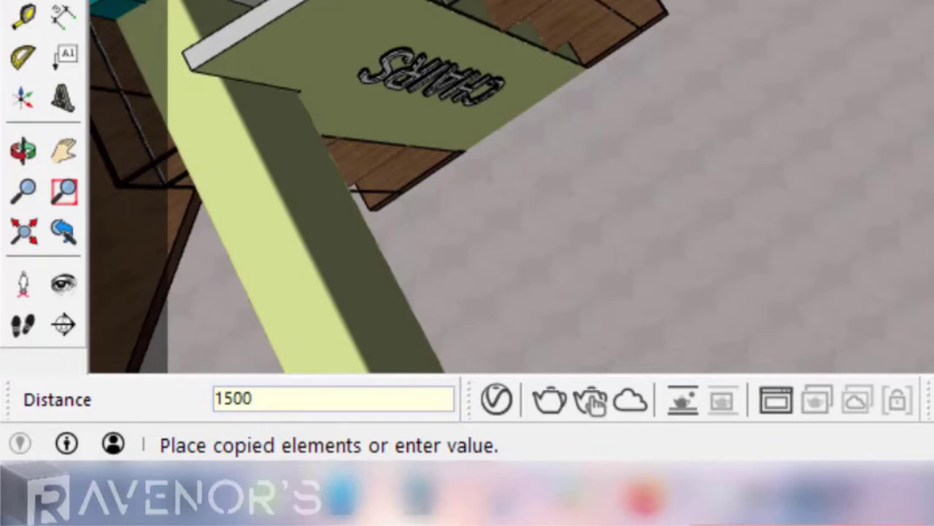
key("Return")
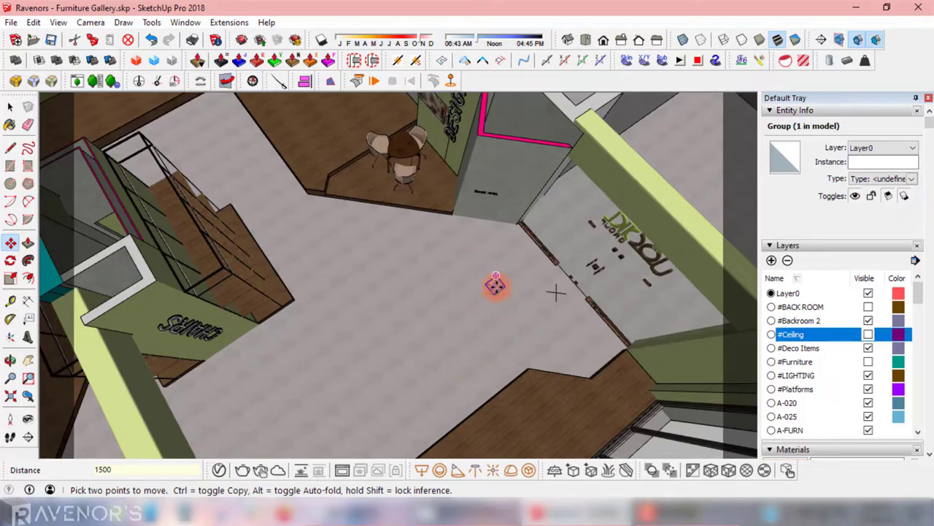
- Continue the marker trail with copies 1500 mm apart, running past the Design platform toward the central shelving unit
left_click(495, 284)
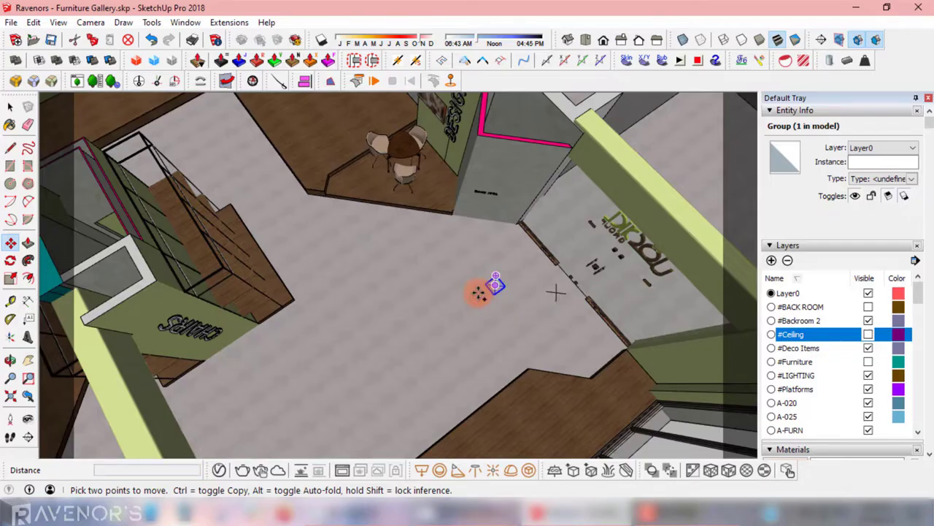
key("ctrl")
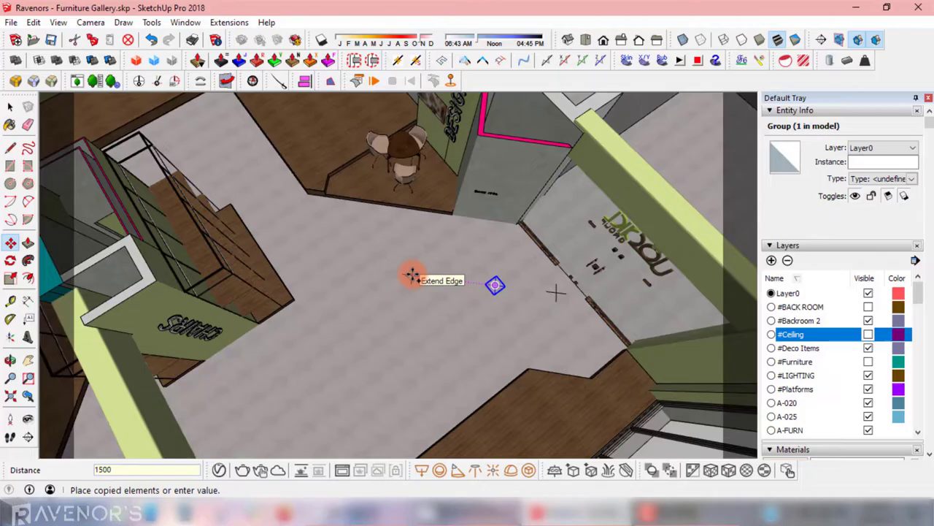
middle_click_drag(396, 282, 460, 307, "shift")
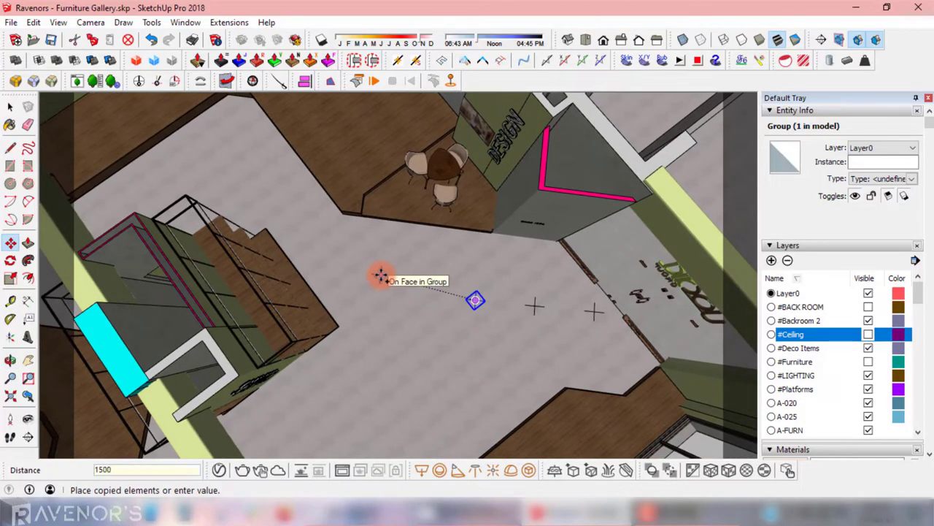
key("Return")
left_click(418, 285)
key("ctrl")
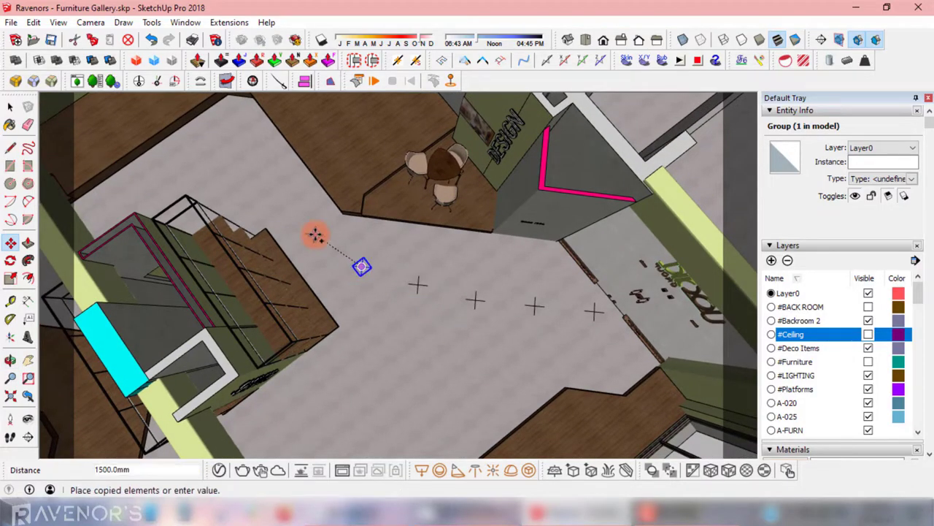
- Extend the trail of X markers at 1500 mm spacing around the Lobby end of the central shelving unit
middle_click_drag(306, 217, 417, 264)
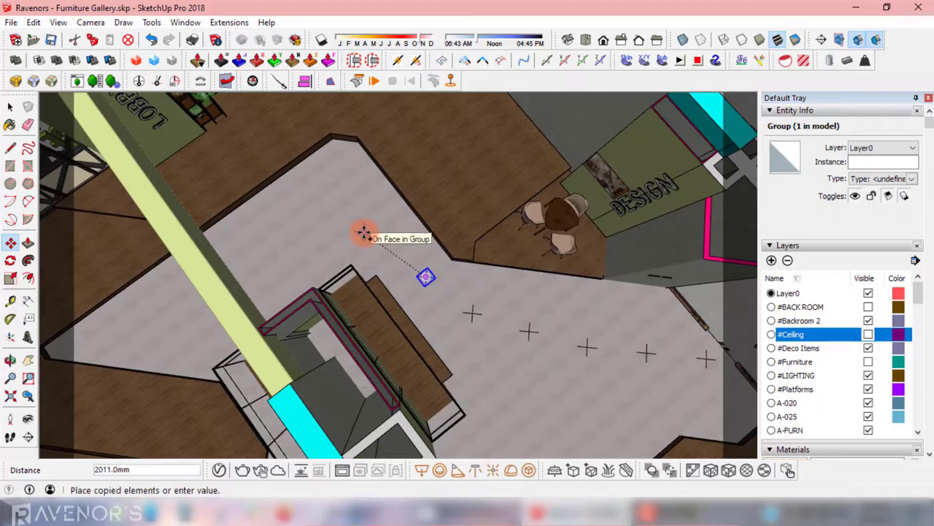
left_click(303, 235)
middle_click_drag(302, 236, 354, 276)
left_click(355, 277)
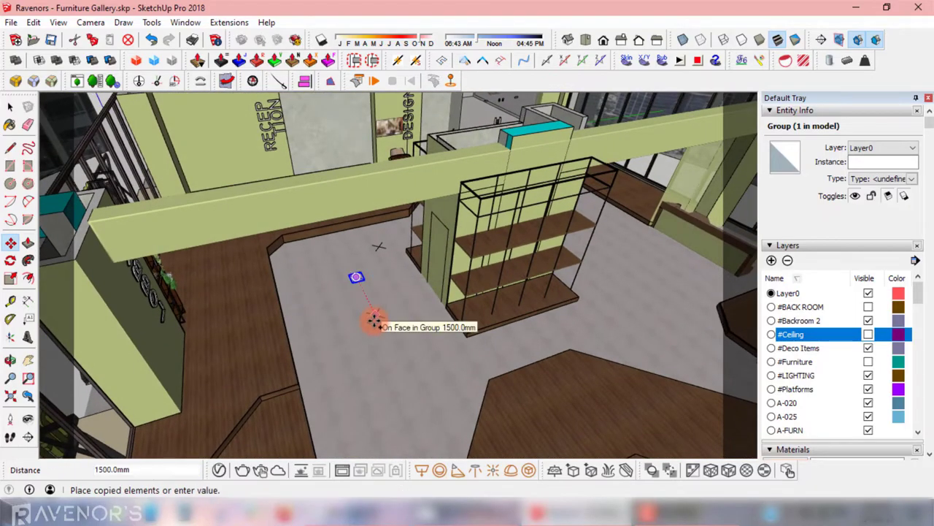
left_click(342, 319)
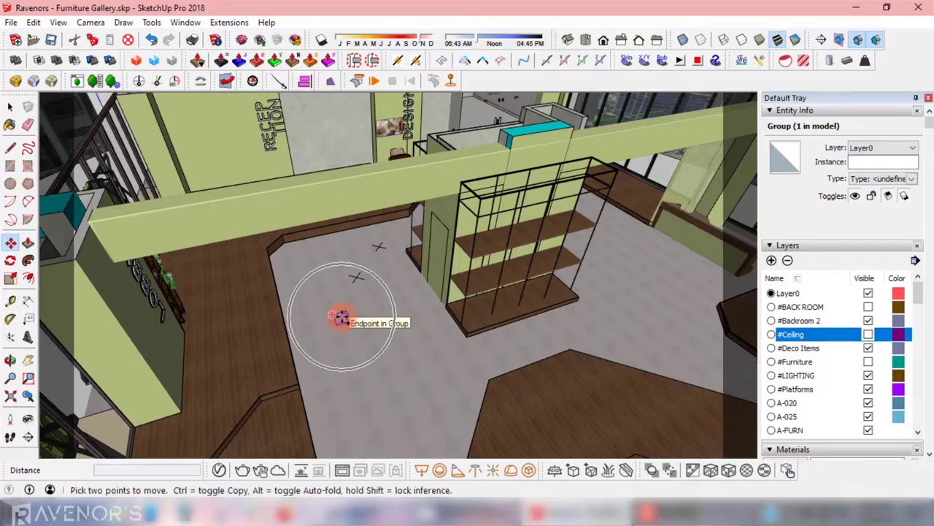
left_click(341, 318)
left_click(358, 365)
left_click(361, 367)
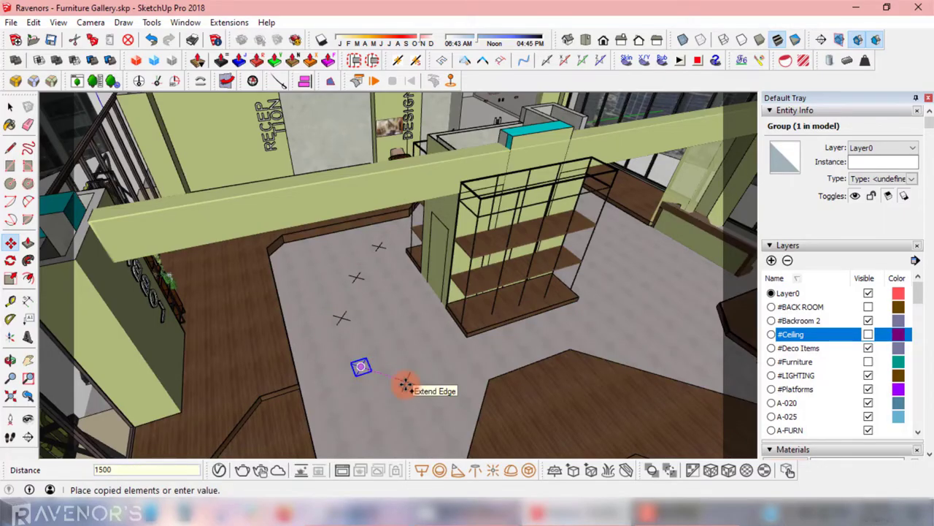
- Carry the 1500 mm marker trail through the aisle between the central shelving unit and the Desks platform
left_click(405, 385)
middle_click_drag(406, 385, 371, 359)
left_click(371, 358)
middle_click_drag(386, 316, 348, 372)
left_click(436, 340)
left_click(459, 338)
left_click(342, 373)
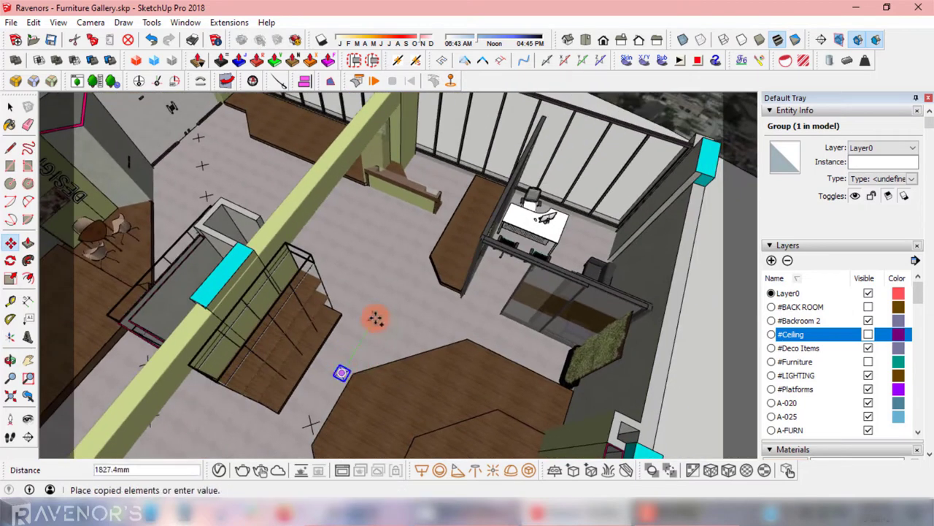
- Complete the marker loop with 1500 mm copies past the Chairs column back toward the entrance, and clear the selection
left_click(383, 331)
left_click(379, 333)
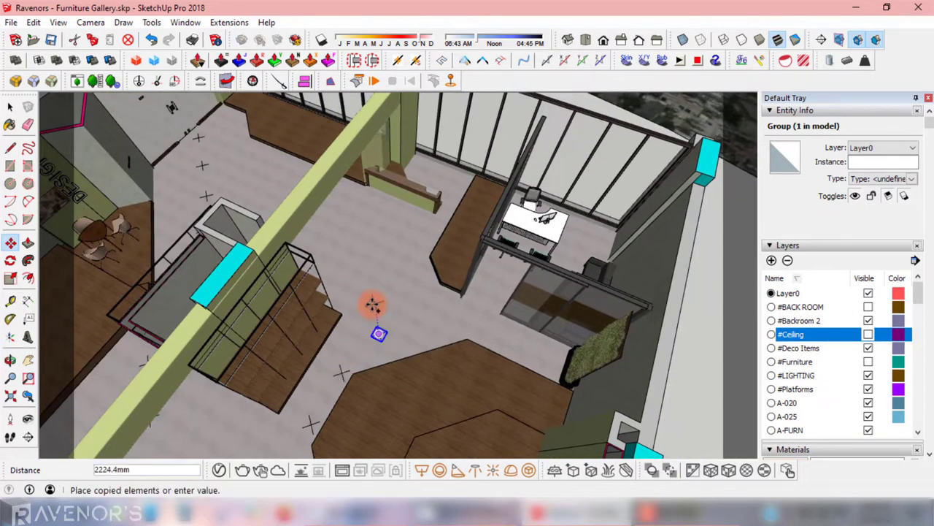
key("Return")
left_click(362, 344)
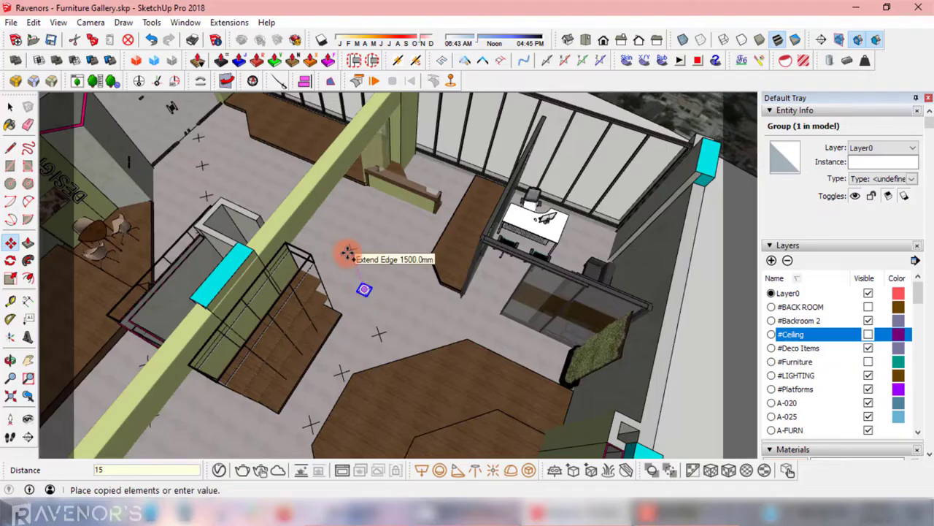
middle_click_drag(348, 255, 465, 321)
scroll(466, 321, "up", 2)
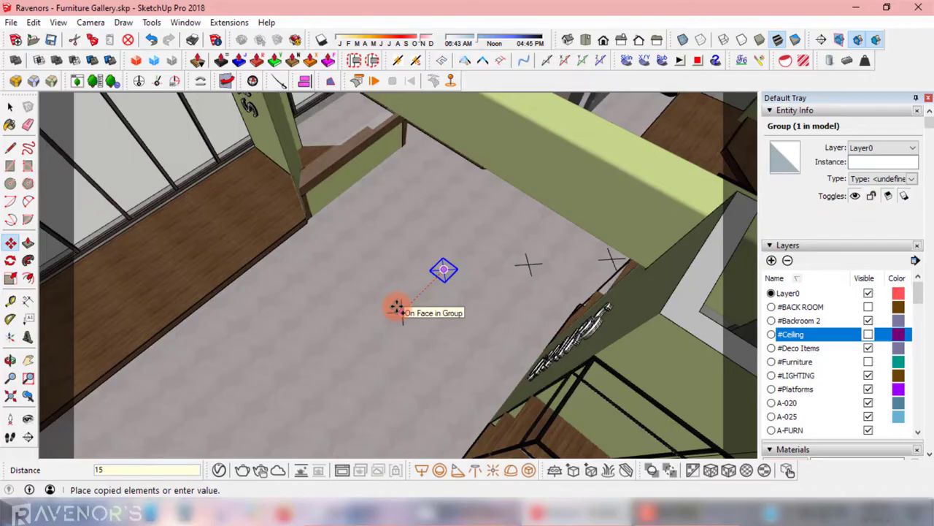
scroll(395, 309, "down", 3)
left_click(356, 343)
scroll(386, 302, "up", 3)
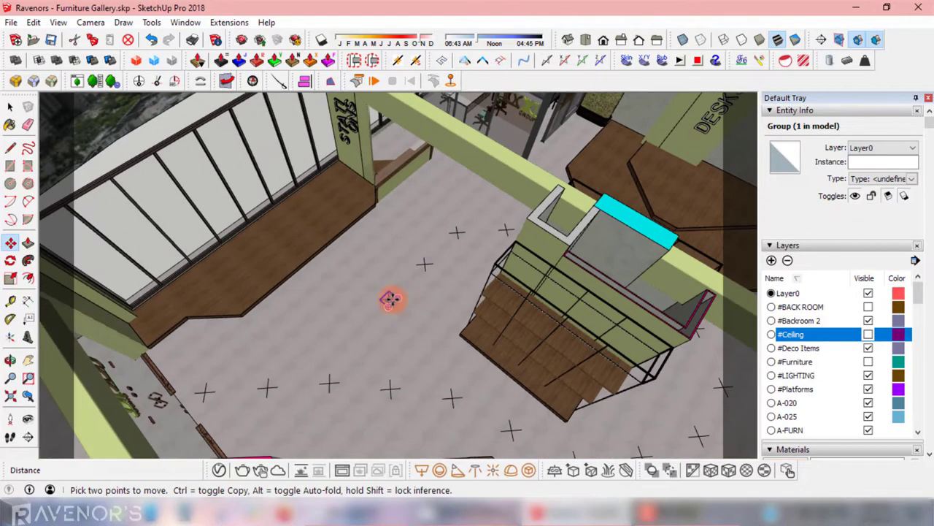
key("space")
key("ctrl+t")
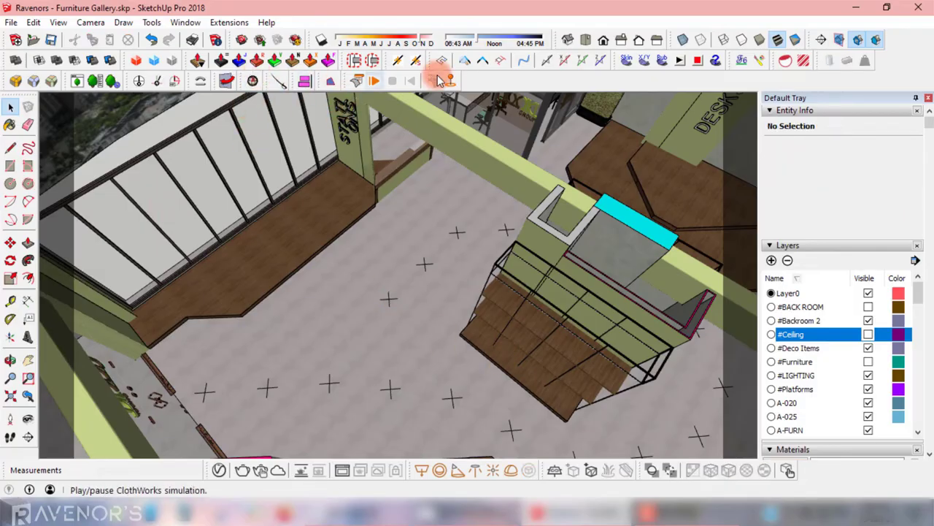
- Position the camera on the anchor marker at the gallery entrance and set the eye height to 1650 mm
right_click(634, 84)
left_click(588, 39)
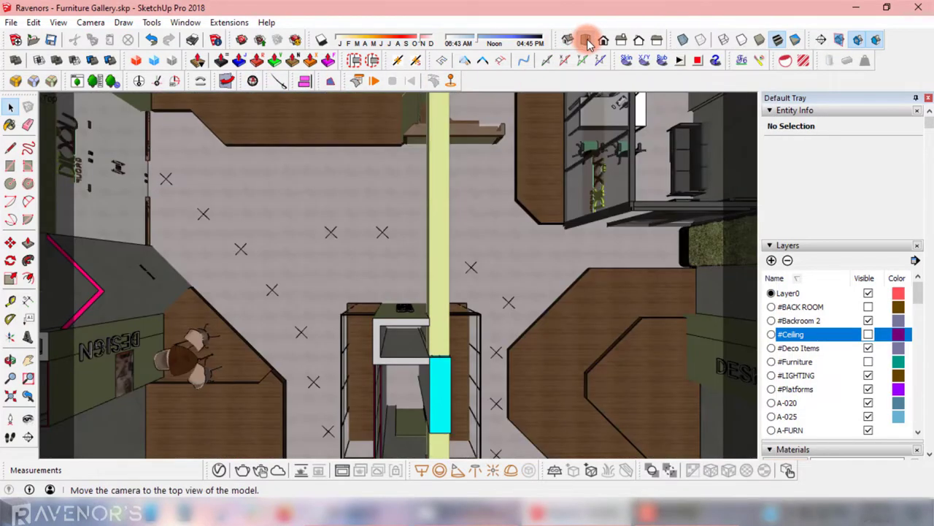
scroll(529, 272, "up", 2)
scroll(529, 272, "down", 1)
middle_click_drag(529, 267, 445, 233, "shift")
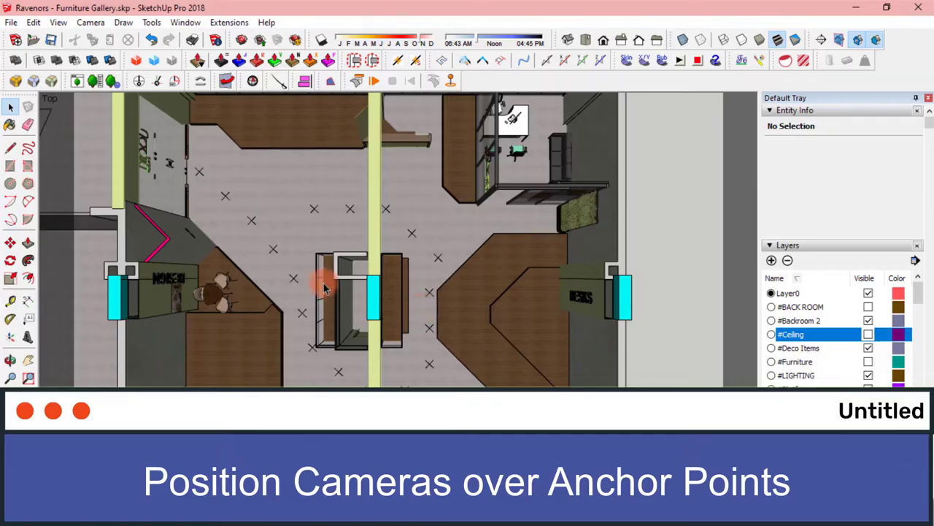
middle_click_drag(424, 194, 487, 218, "shift")
middle_click_drag(605, 341, 416, 321)
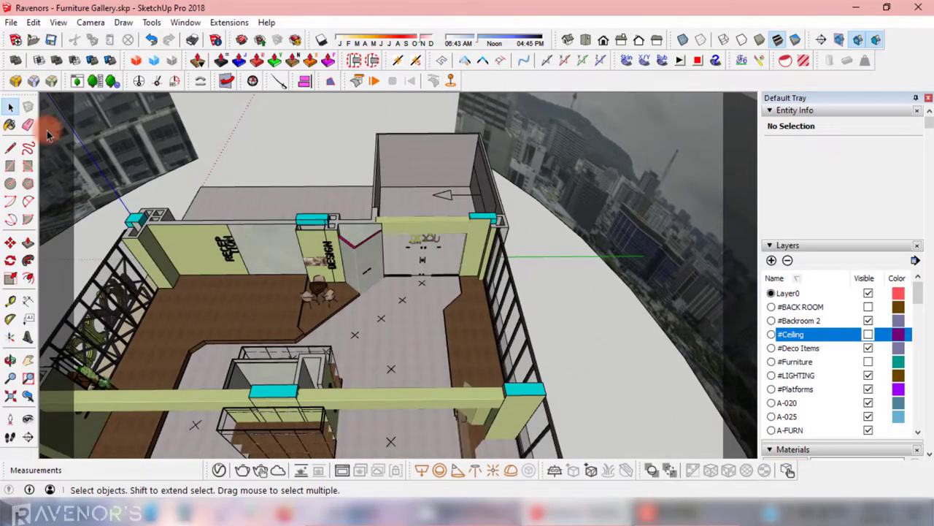
left_click(27, 103)
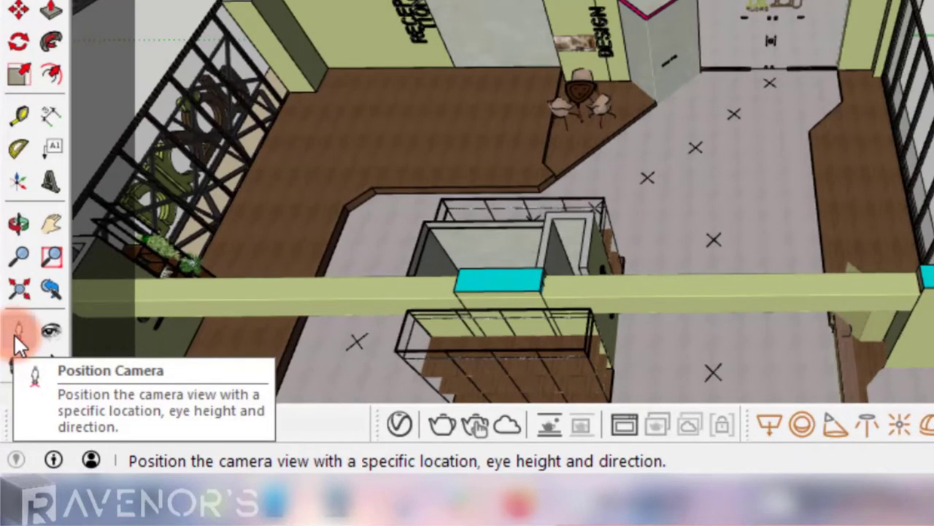
left_click(14, 333)
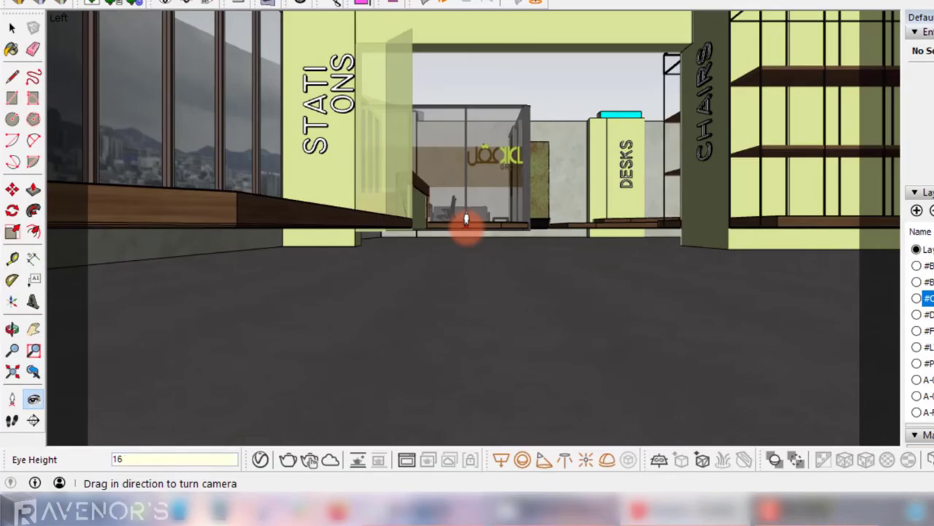
key("Return")
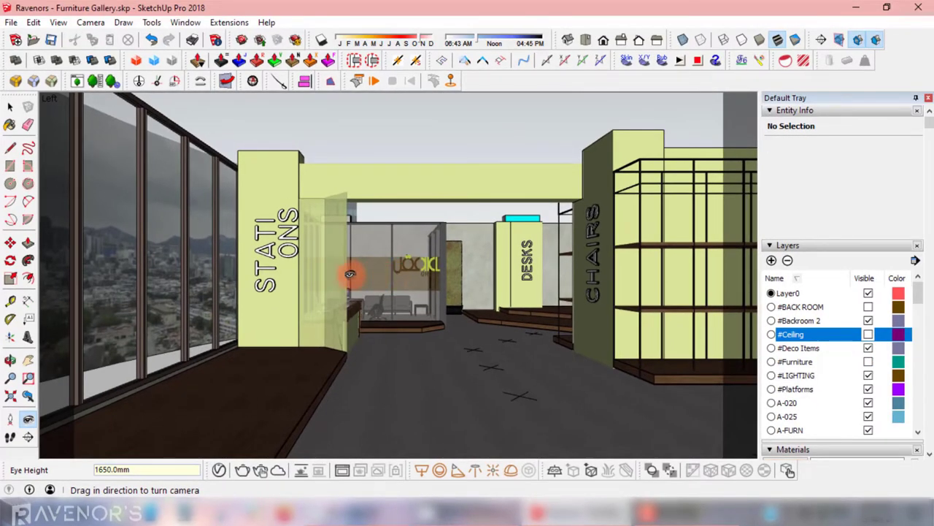
- Turn the camera toward the Chairs shelving unit and make the #Ceiling layer visible
left_click_drag(380, 261, 540, 270)
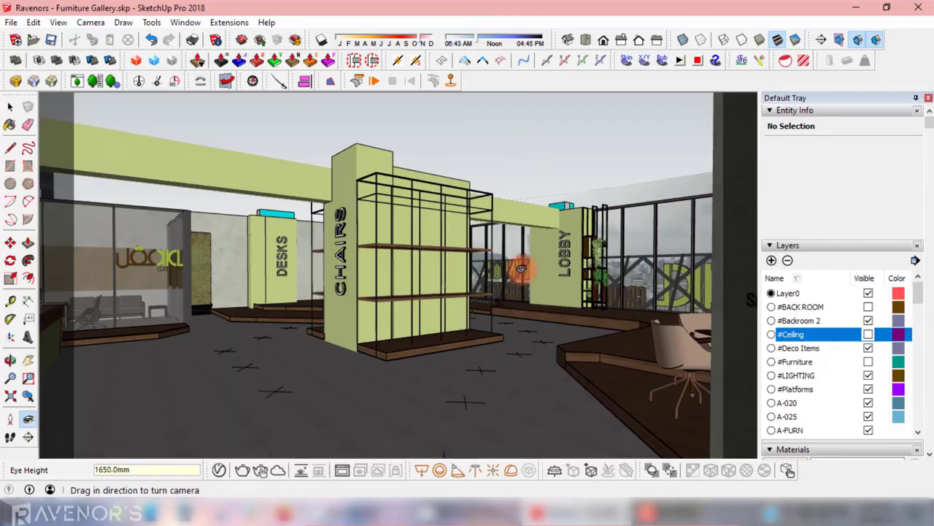
left_click(869, 334)
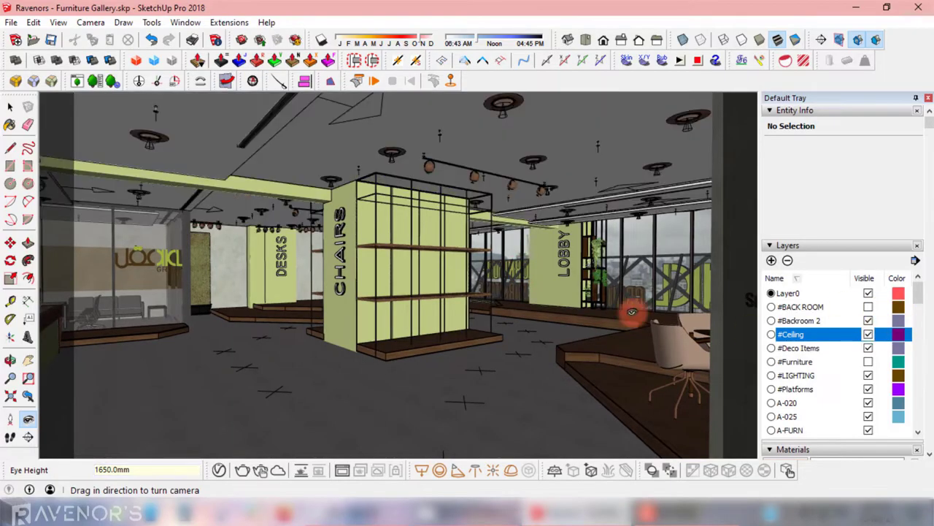
left_click_drag(485, 289, 555, 287)
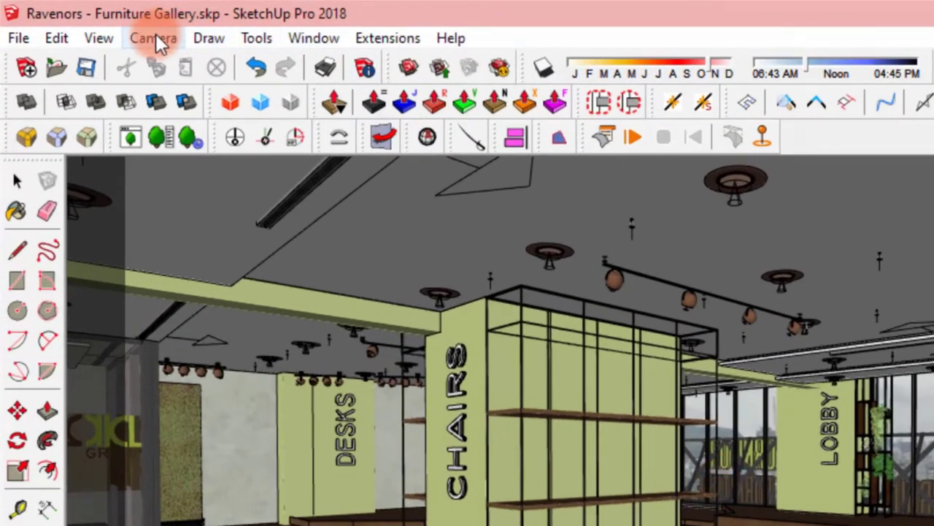
- Switch the camera to Two-Point Perspective and add a scene that stores this entrance view
left_click(155, 33)
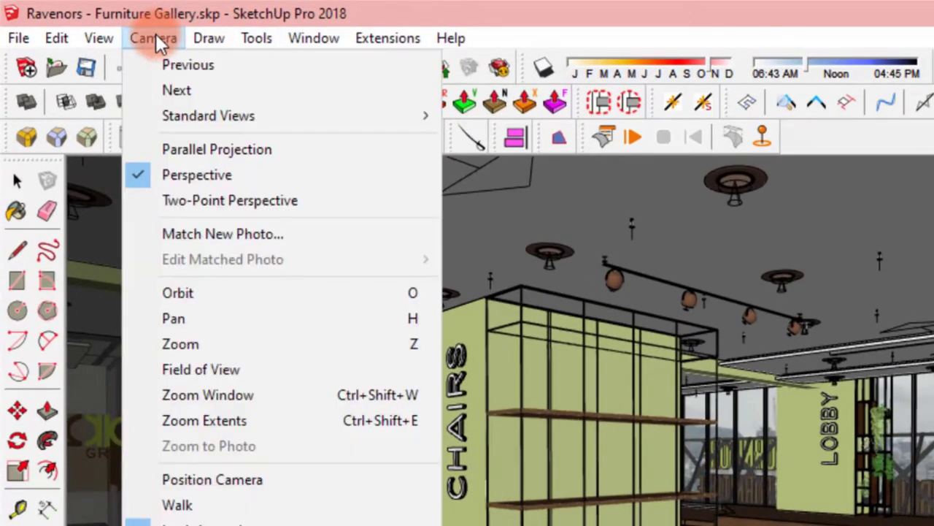
left_click(234, 202)
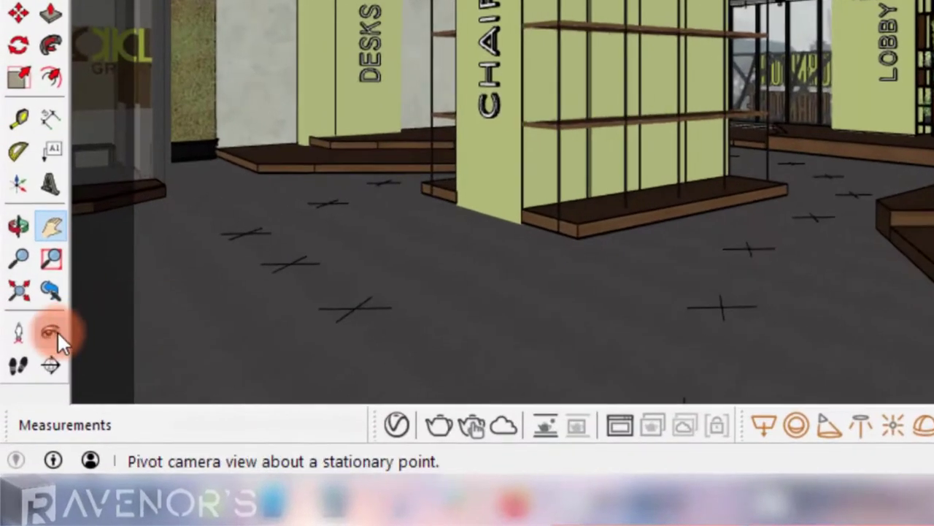
left_click(29, 420)
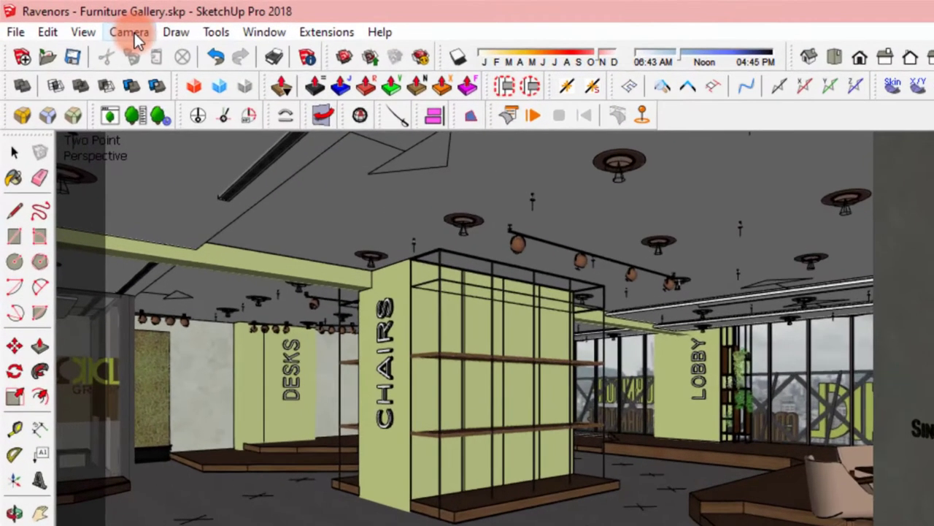
left_click(93, 23)
mouse_move(90, 30)
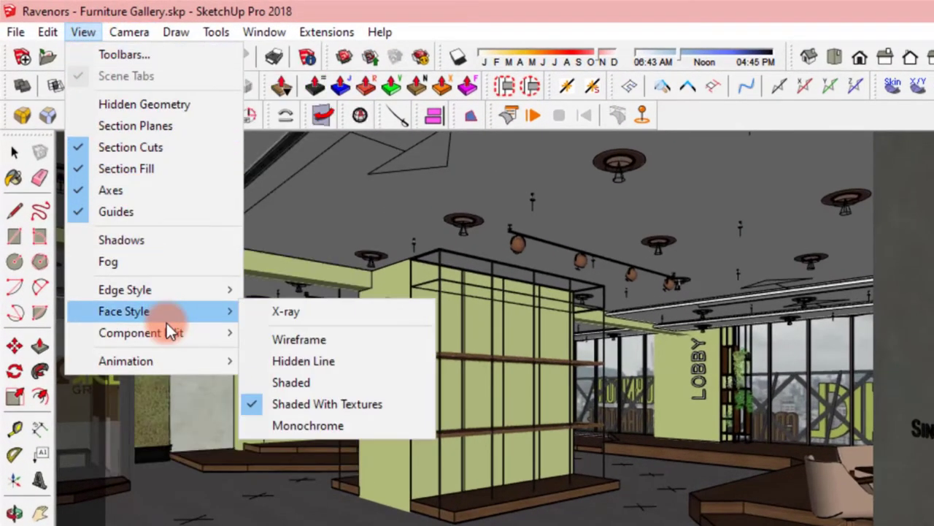
mouse_move(178, 360)
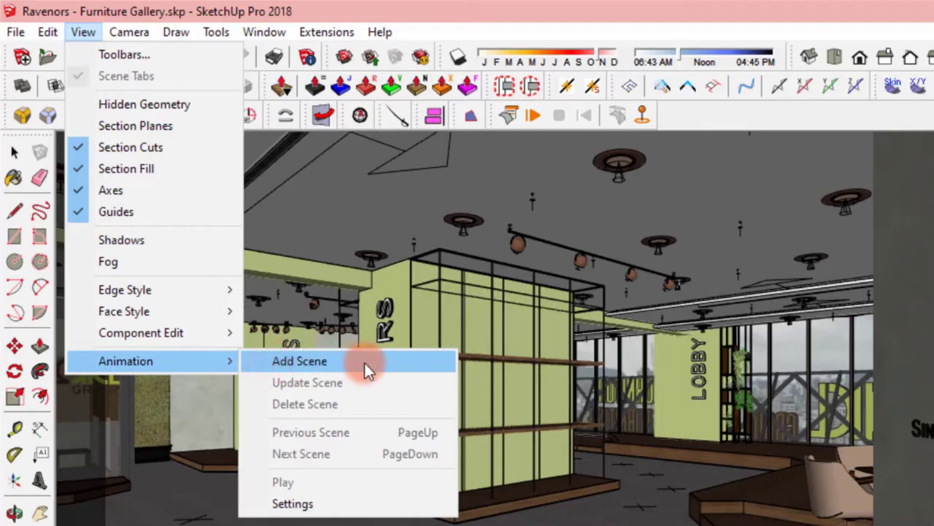
left_click(401, 363)
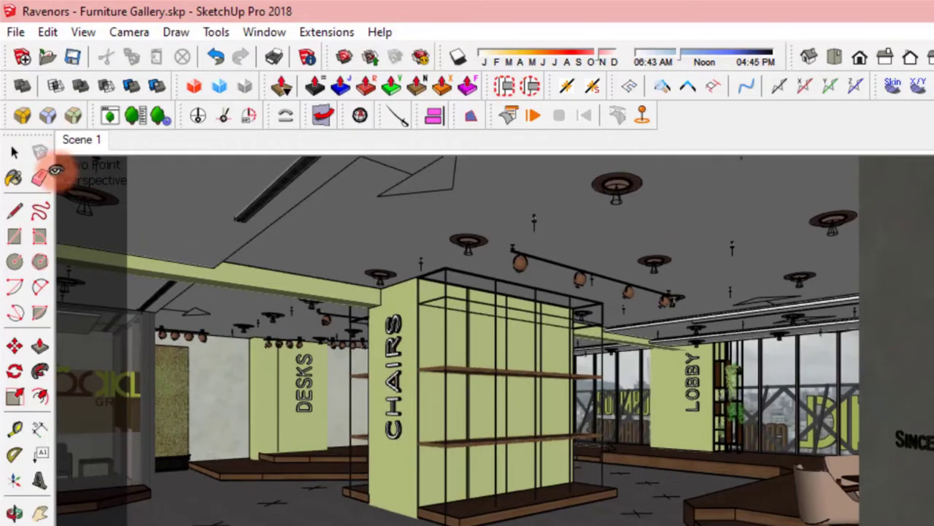
left_click(15, 151)
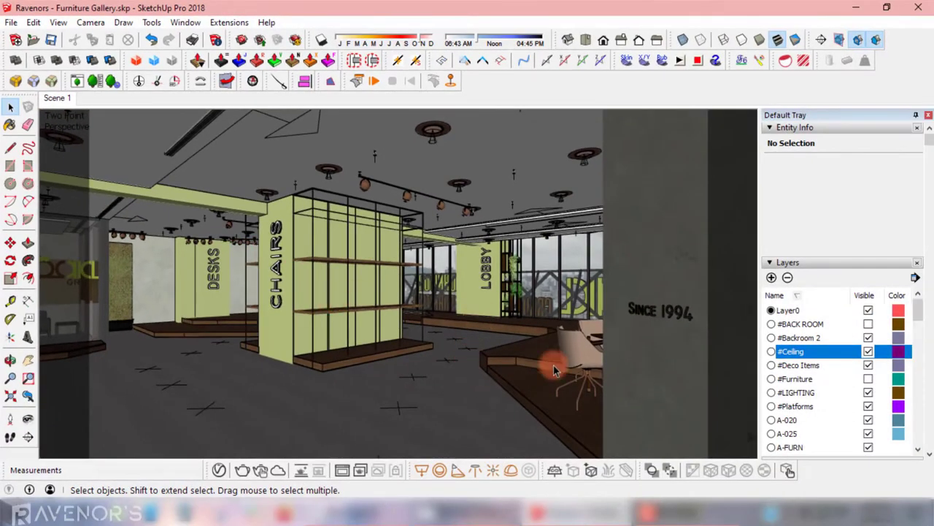
- Hide the #Ceiling layer and add a second scene from an overhead view of the marker loop
left_click(868, 351)
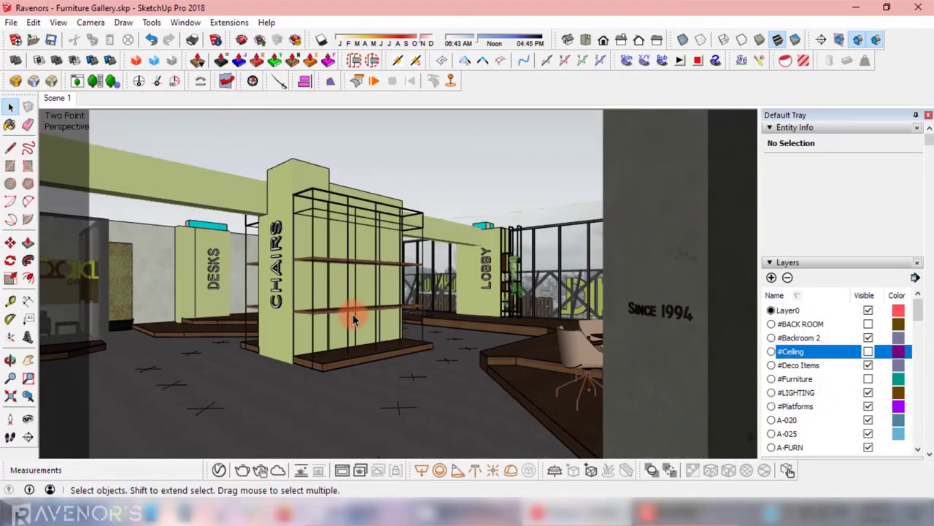
middle_click_drag(355, 322, 417, 357)
left_click(28, 125)
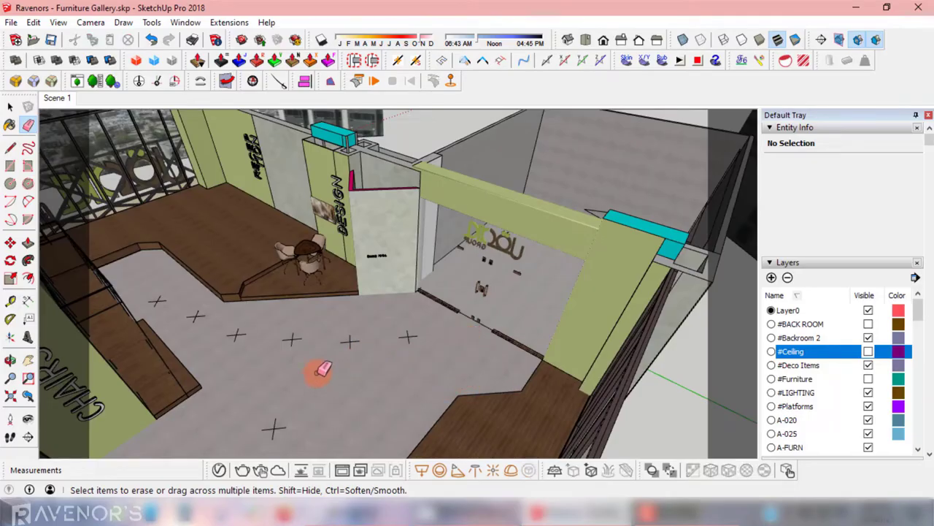
left_click(11, 418)
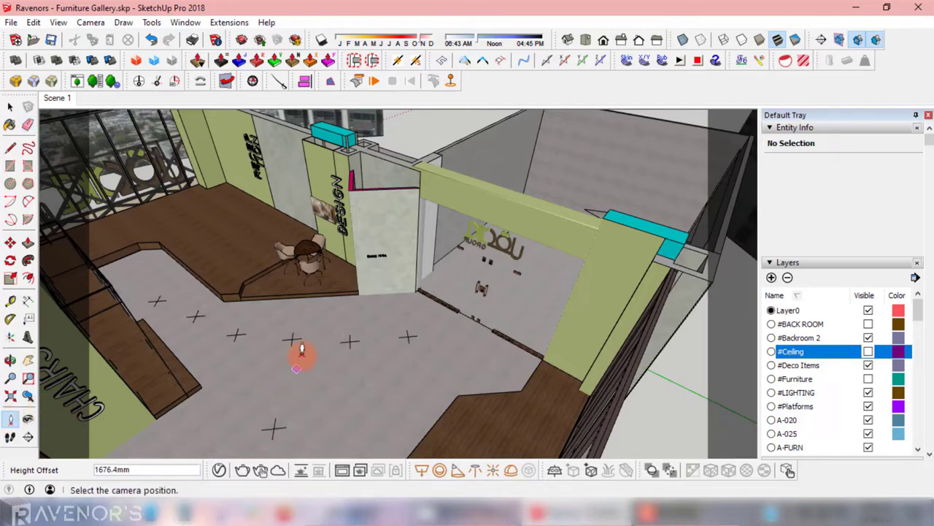
middle_click_drag(317, 290, 445, 328)
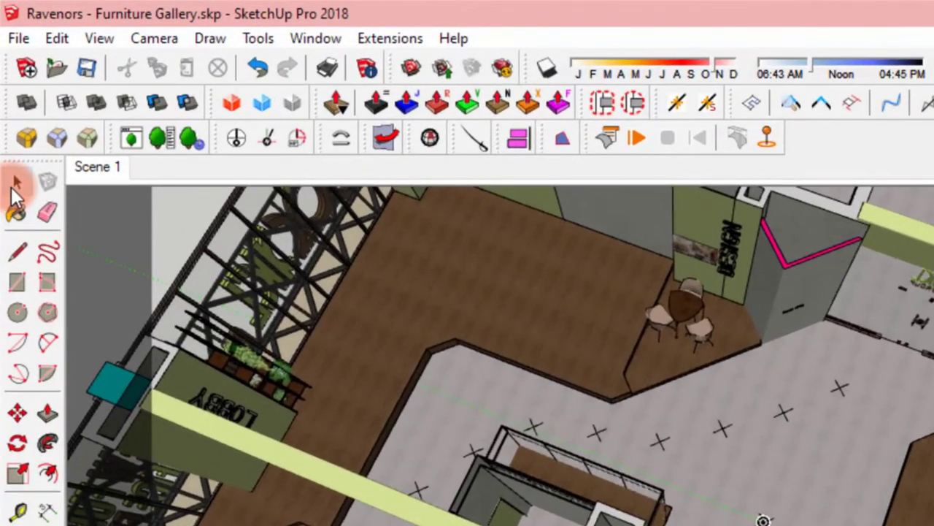
left_click(16, 184)
left_click(155, 265)
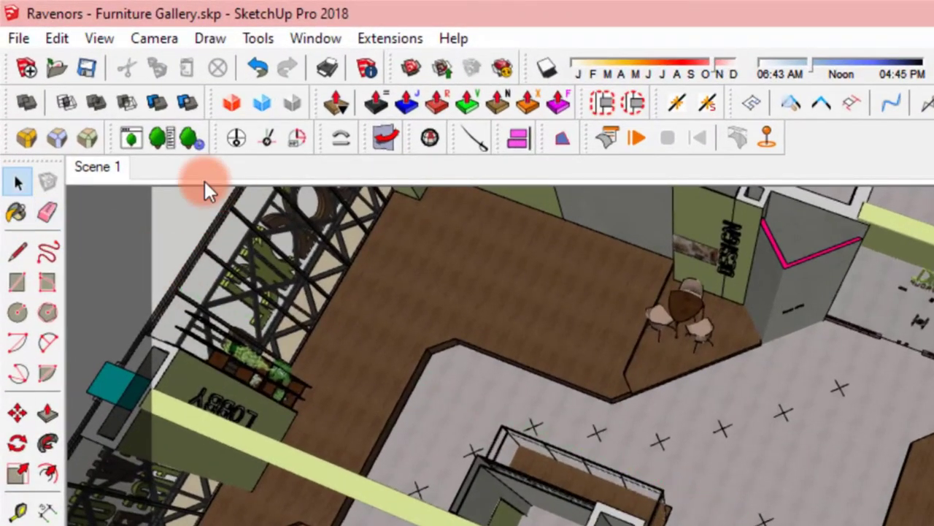
right_click(100, 171)
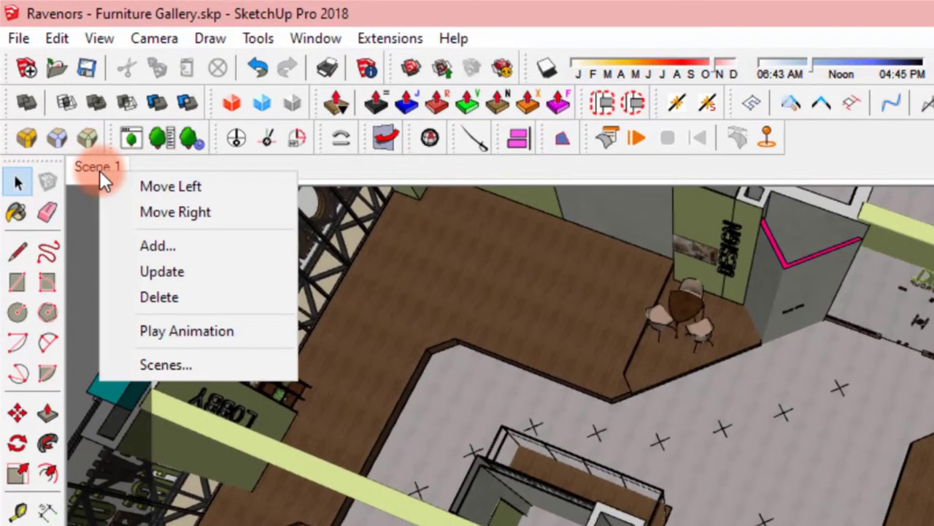
left_click(169, 246)
left_click(171, 173)
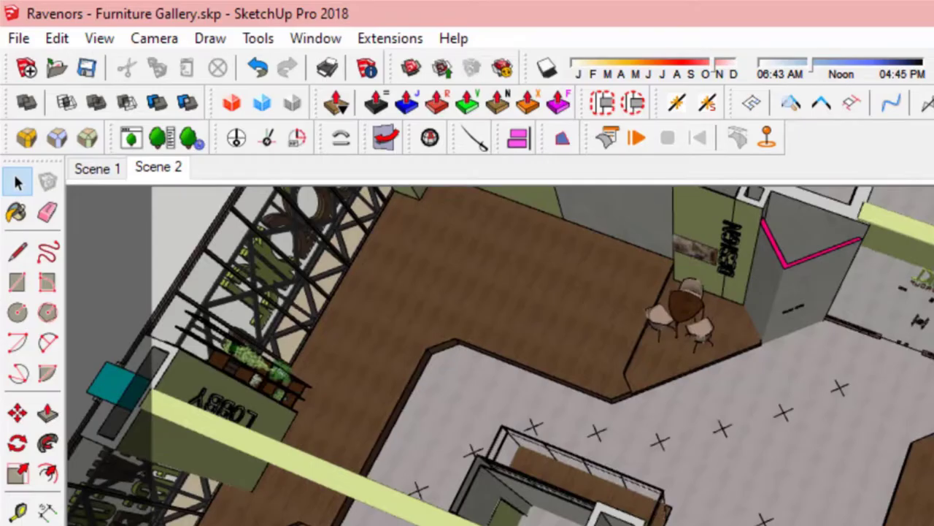
- Rename the overhead scene, Scene 2, as "Top View"
left_click(783, 141)
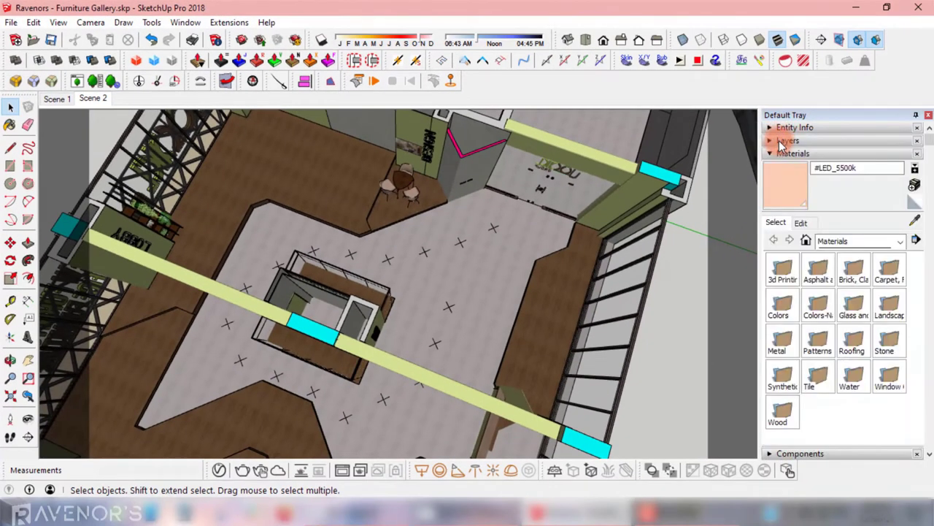
left_click(779, 154)
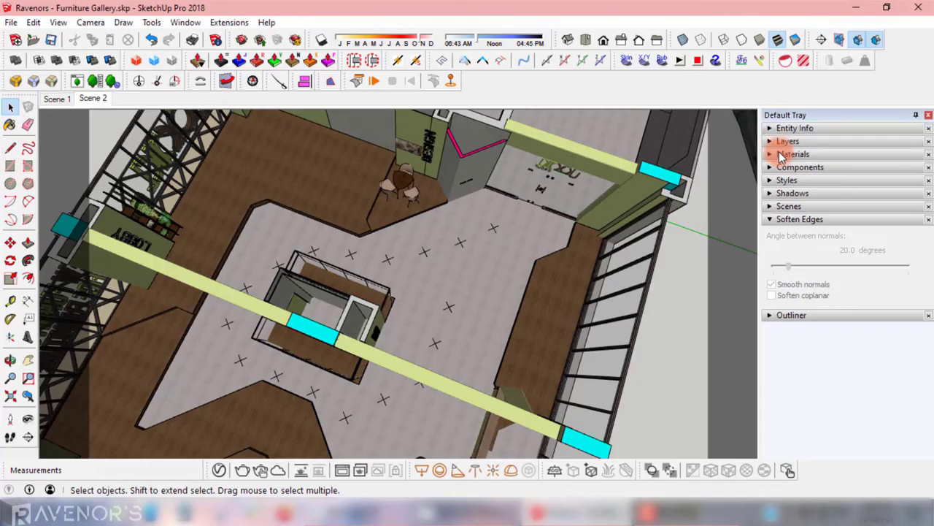
left_click(789, 206)
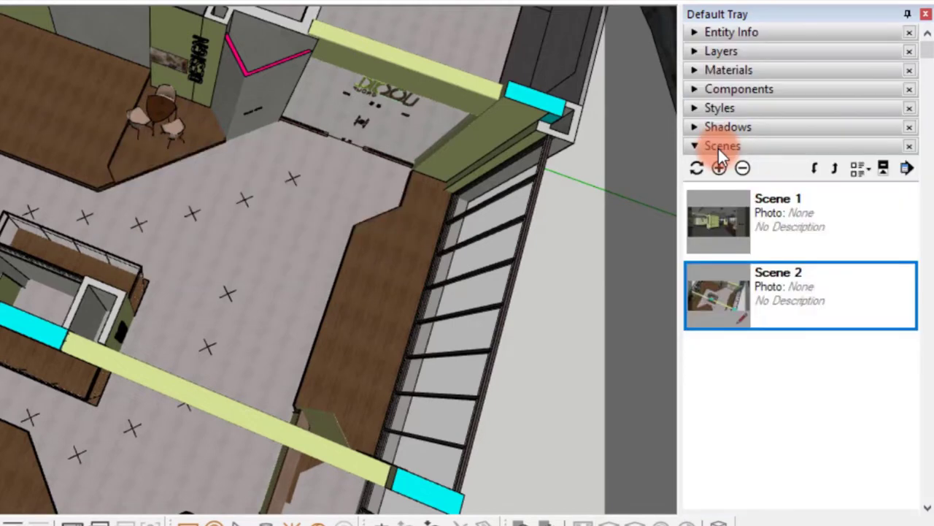
right_click(802, 280)
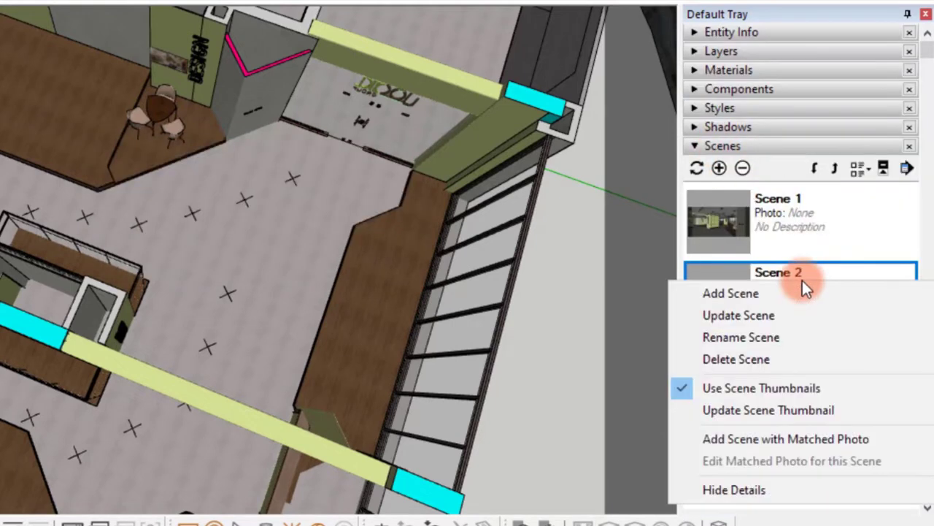
left_click(766, 340)
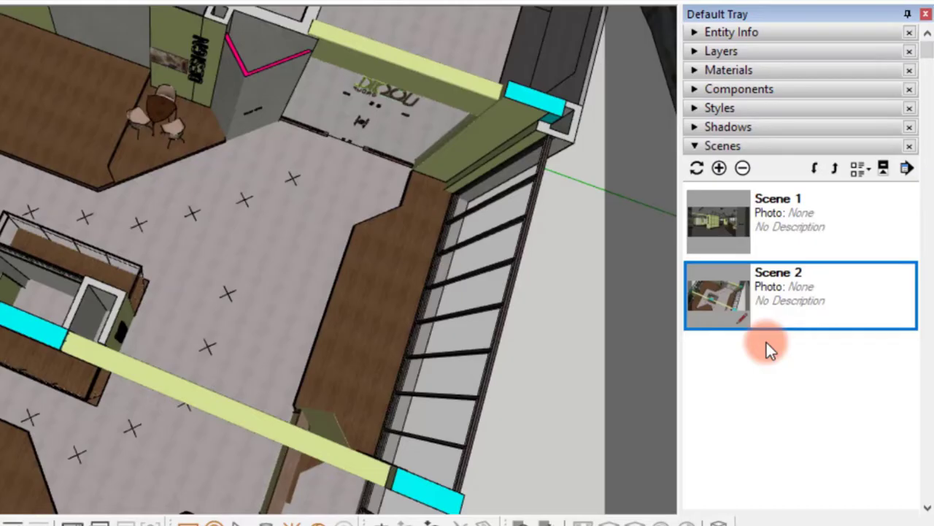
type("Top View")
key("Return")
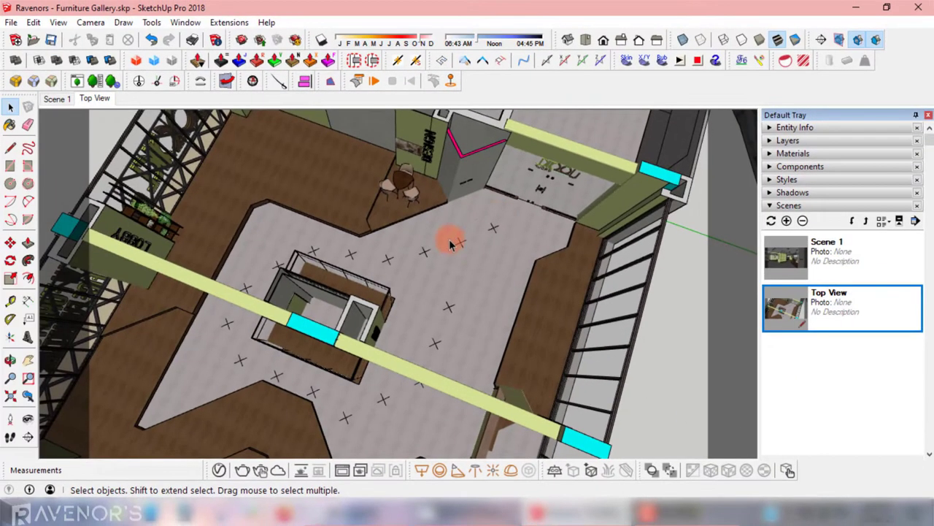
- Return to Scene 1 and disable scene transitions in the animation settings
left_click(786, 256)
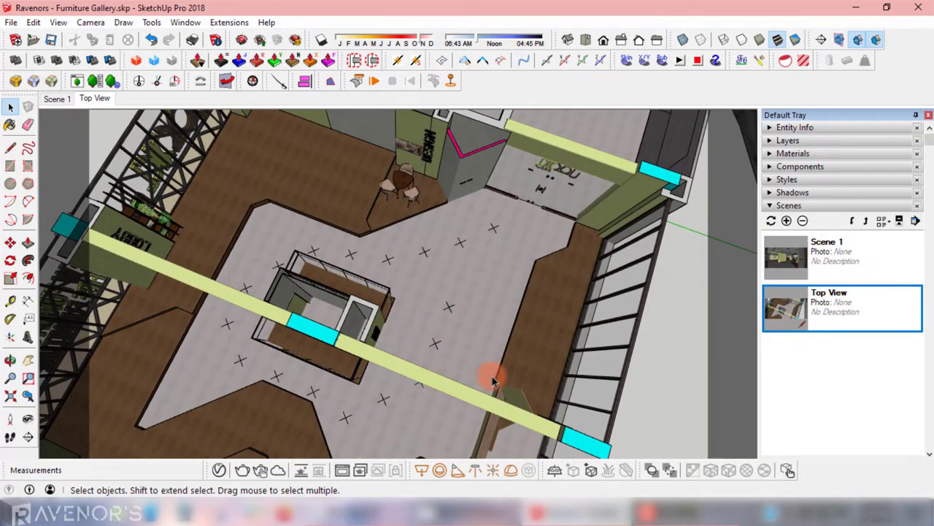
left_click(795, 263)
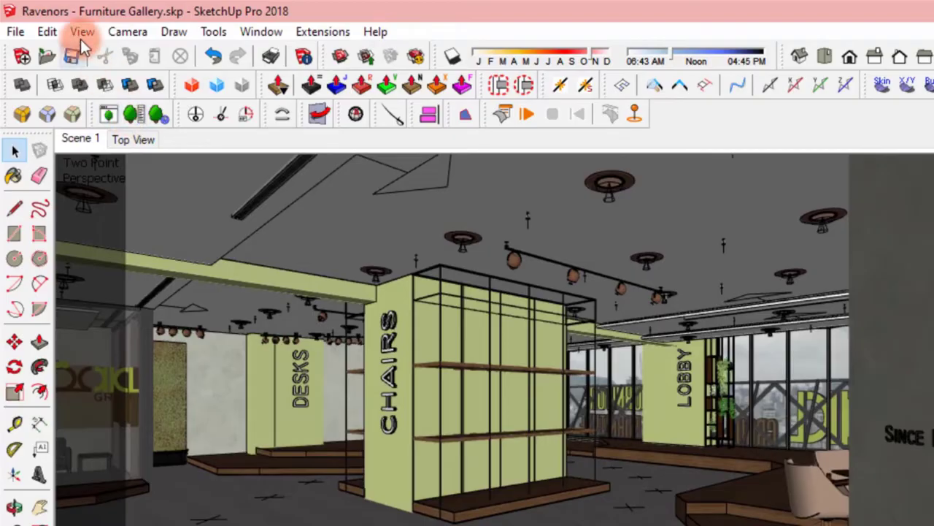
left_click(58, 22)
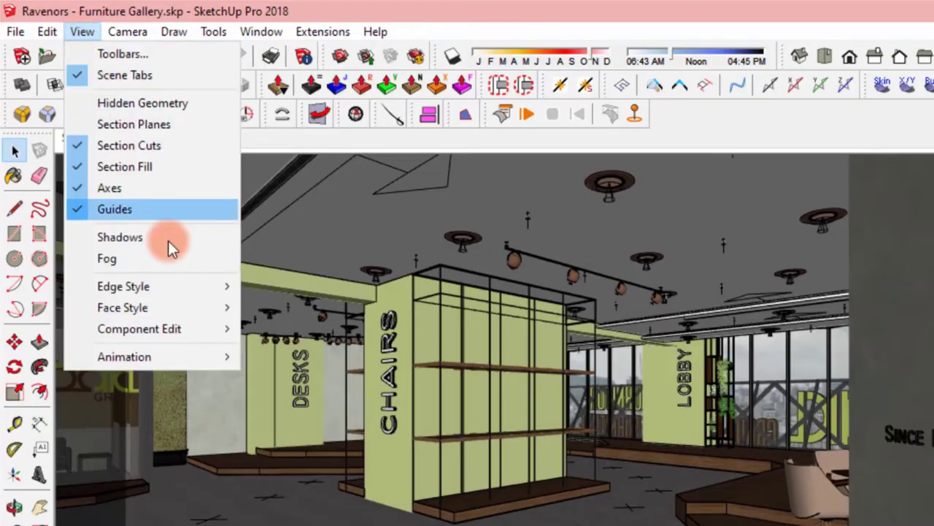
mouse_move(194, 350)
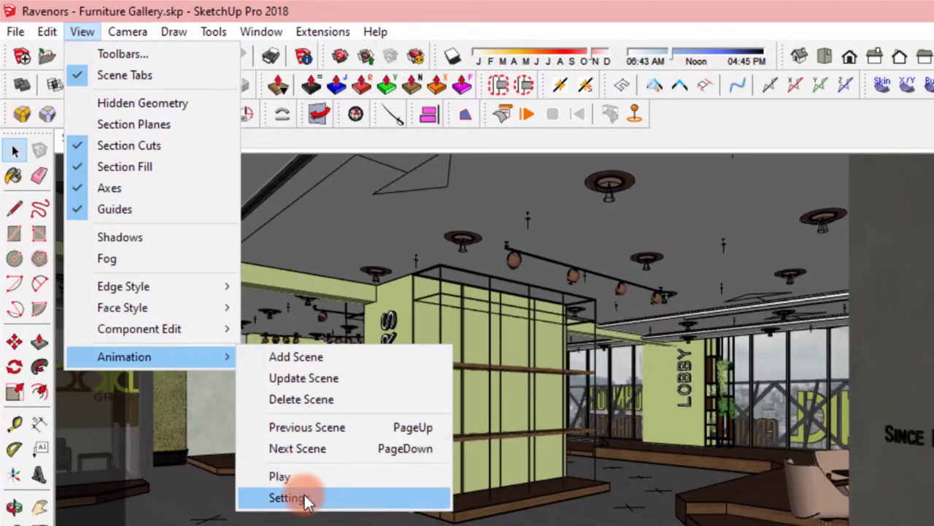
left_click(354, 502)
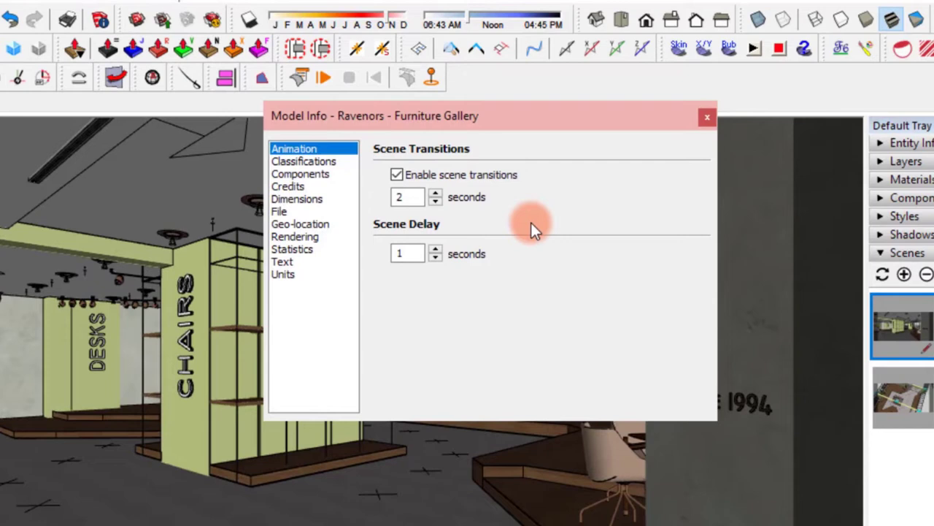
left_click(397, 175)
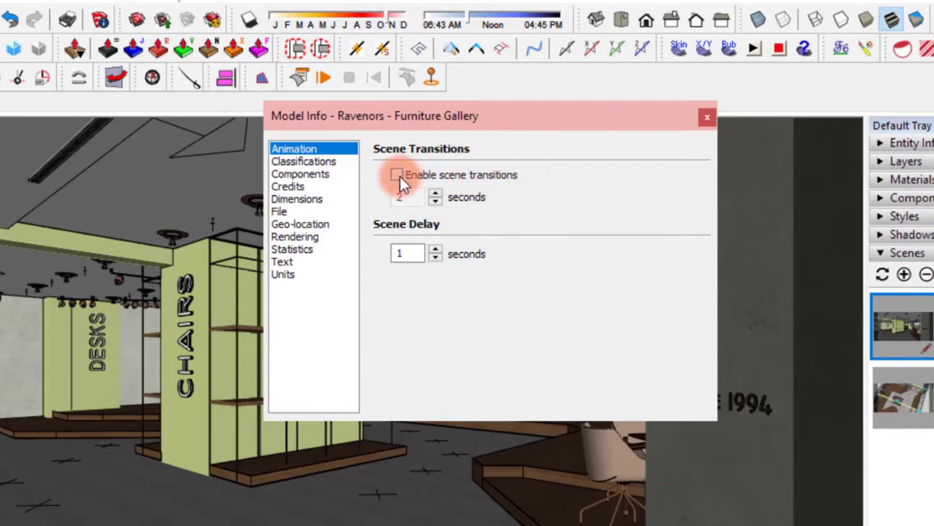
- Set the scene delay to 0 seconds in the animation settings and test switching between Scene 1 and Top View
double_click(403, 252)
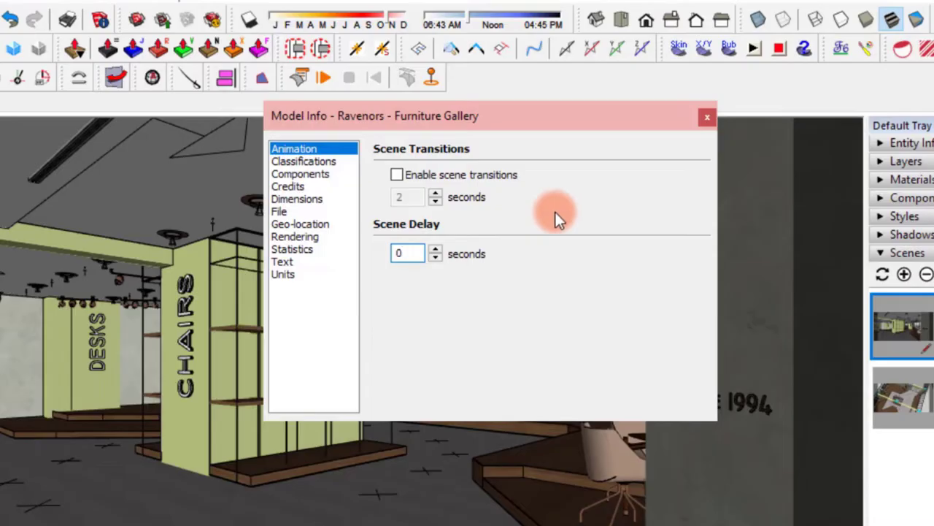
left_click(705, 119)
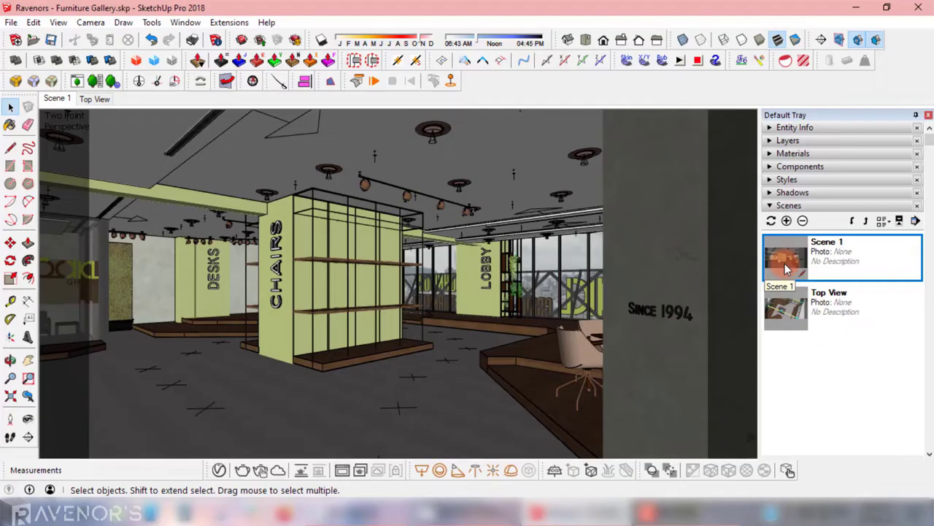
left_click(904, 407)
key("Page_Up")
left_click(798, 301)
left_click(795, 252)
- From Top View, position the camera on the second marker from the entrance, turn it toward the lobby windows and add a scene after Scene 1
left_click(787, 305)
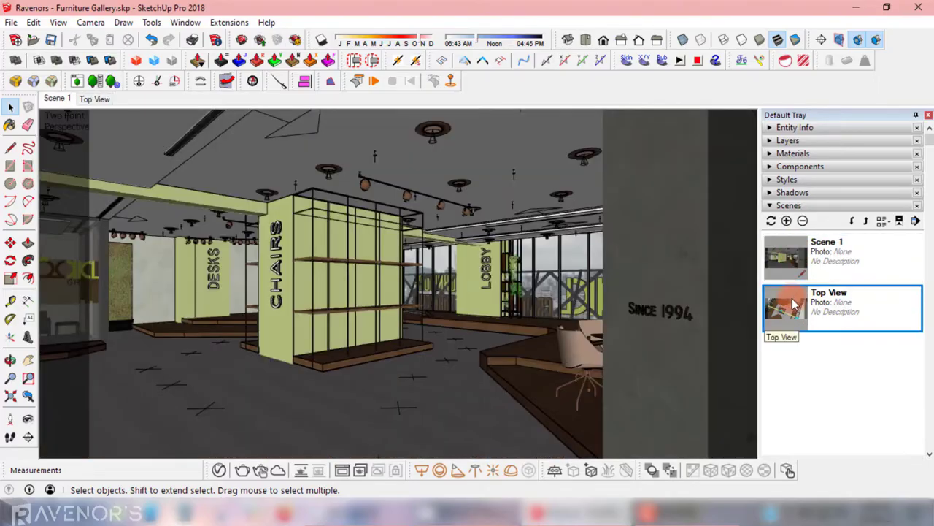
left_click(10, 418)
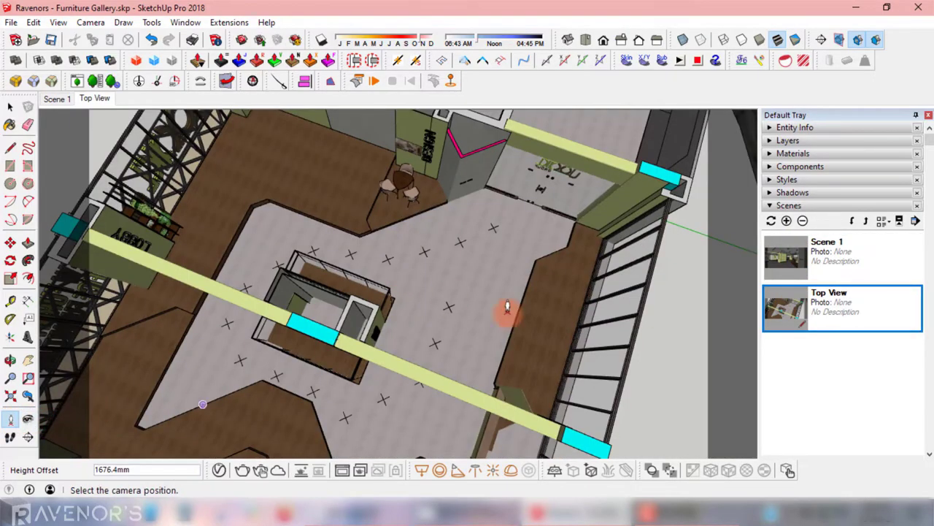
left_click(461, 239)
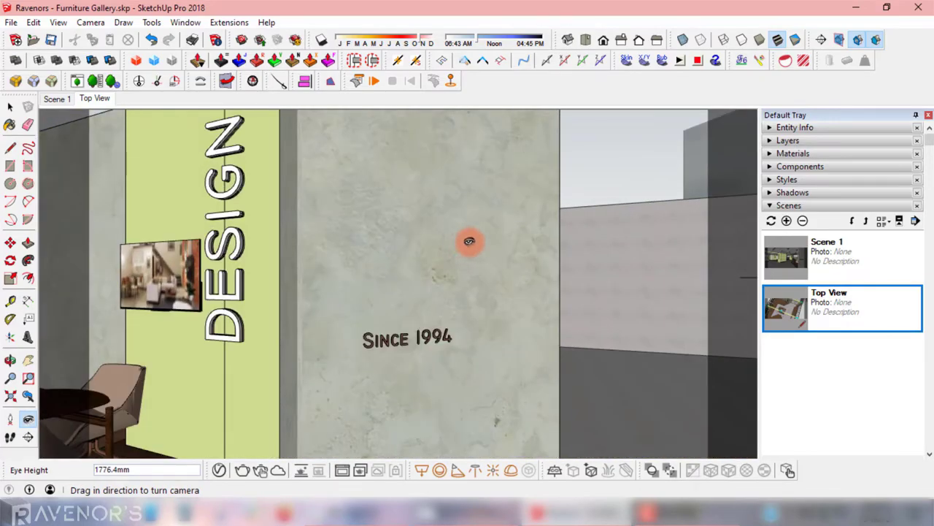
left_click_drag(499, 246, 143, 260)
left_click_drag(637, 262, 383, 253)
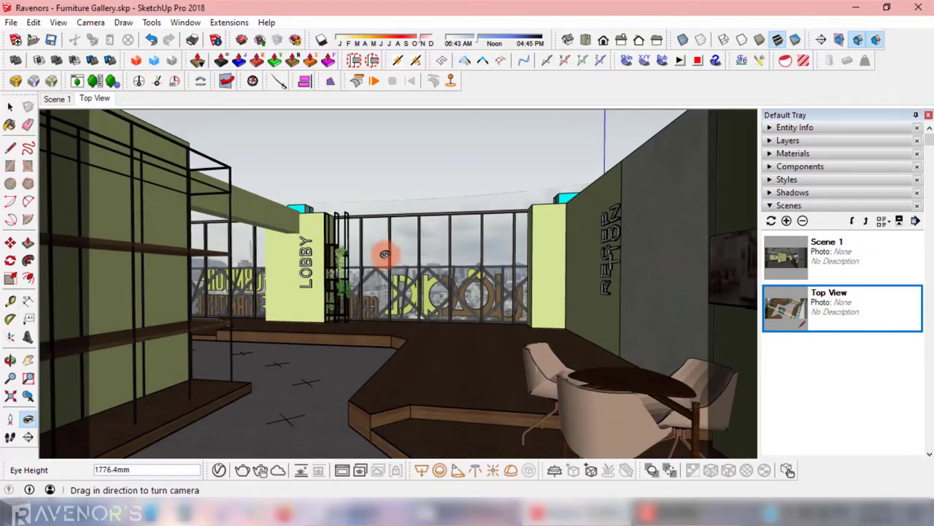
right_click(58, 100)
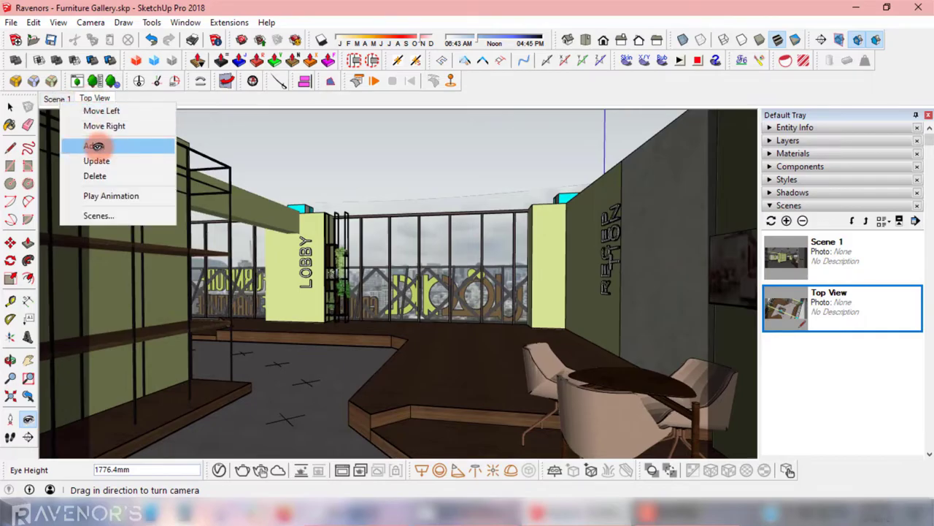
left_click(100, 144)
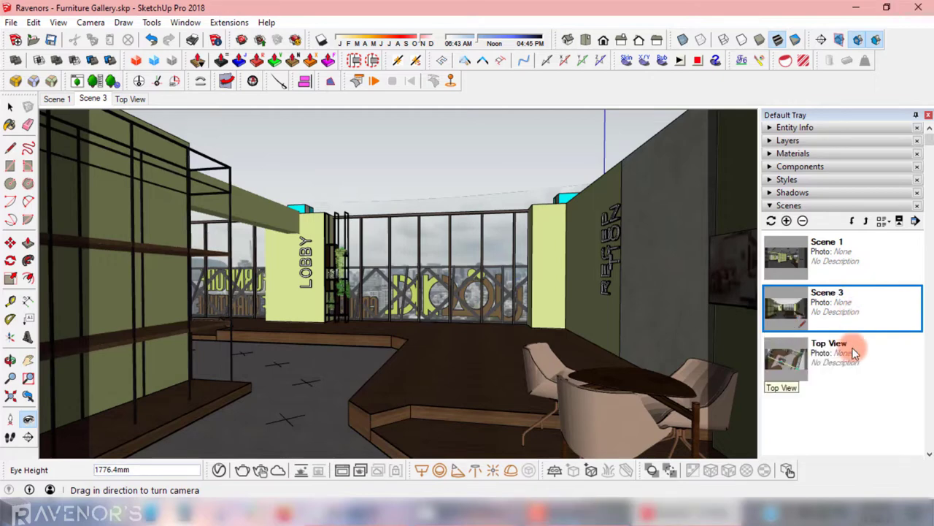
- Working from Top View, erase each used floor marker and position the camera on the remaining ones, adding scenes up to Scene 19
double_click(856, 349)
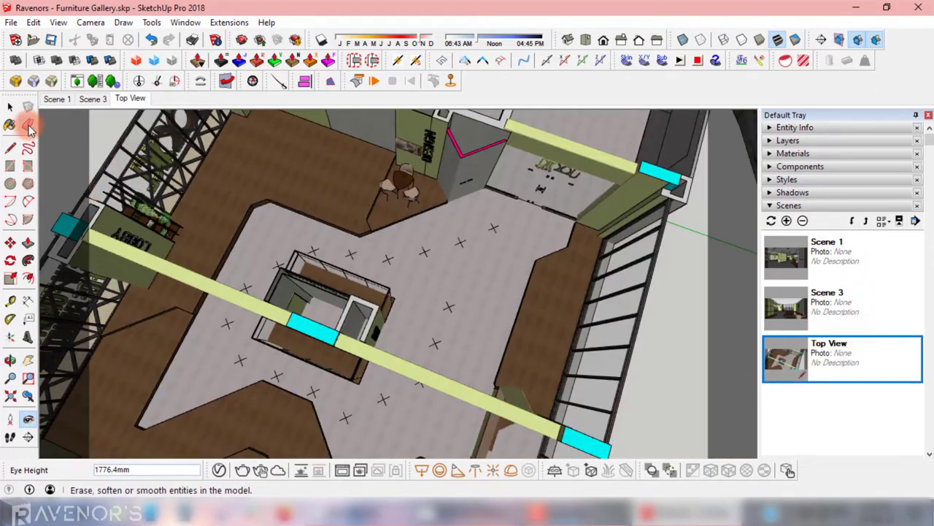
left_click(28, 124)
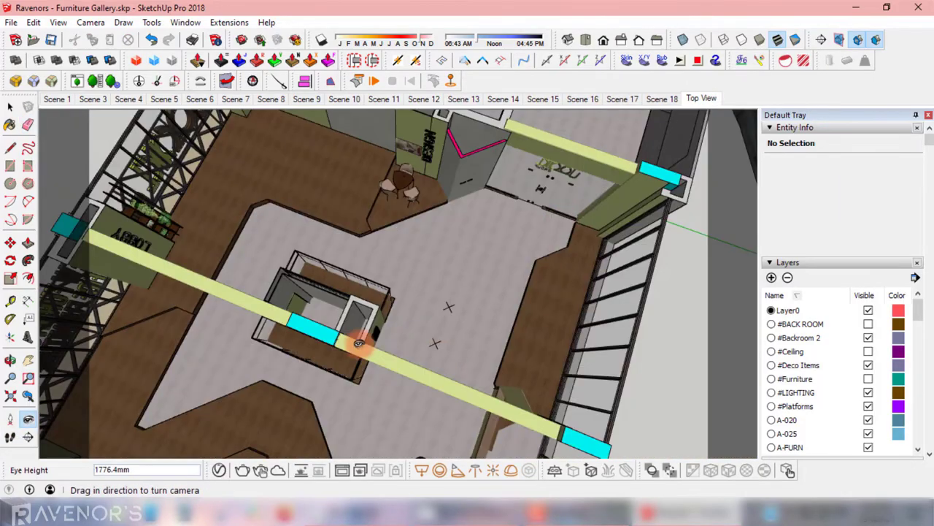
left_click(10, 418)
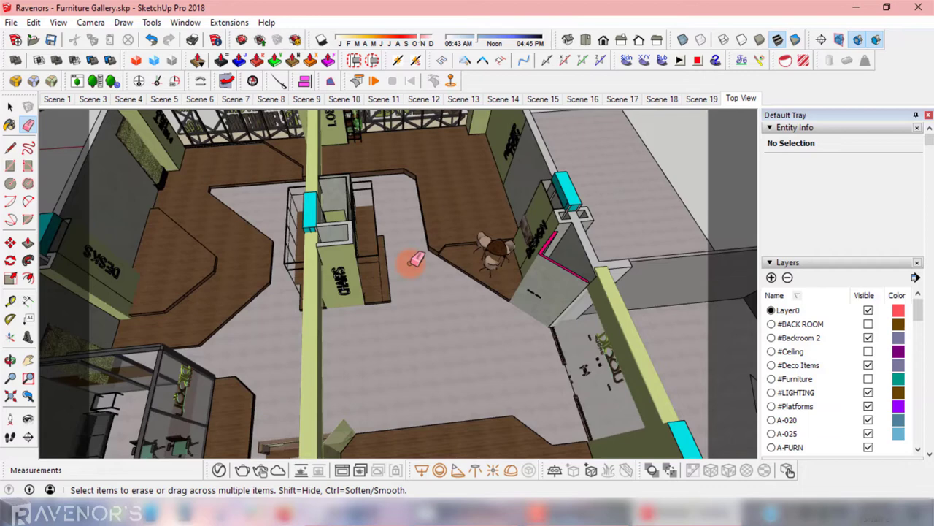
- Show the #Ceiling layer in Scene 3, set its eye height to 1650 mm, update the scene and compare it with Scene 1
left_click(57, 100)
key("space")
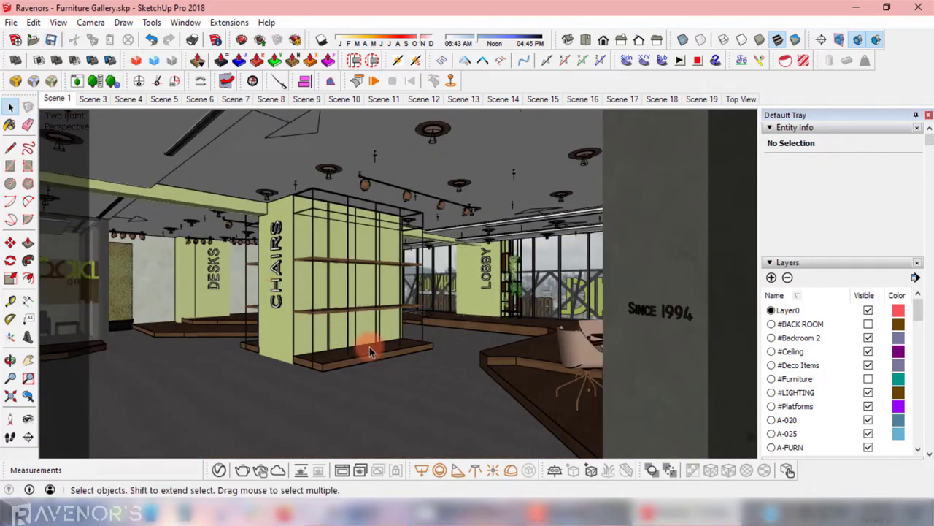
left_click(93, 100)
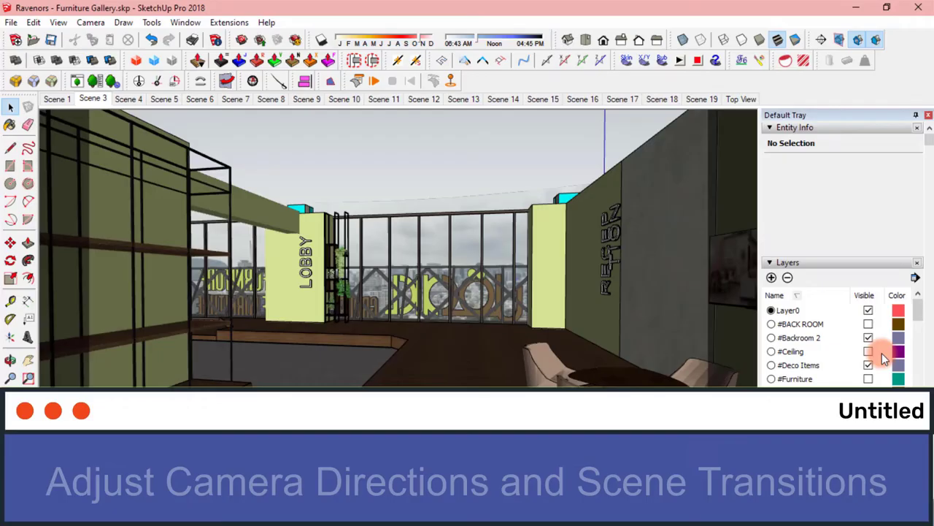
left_click(868, 352)
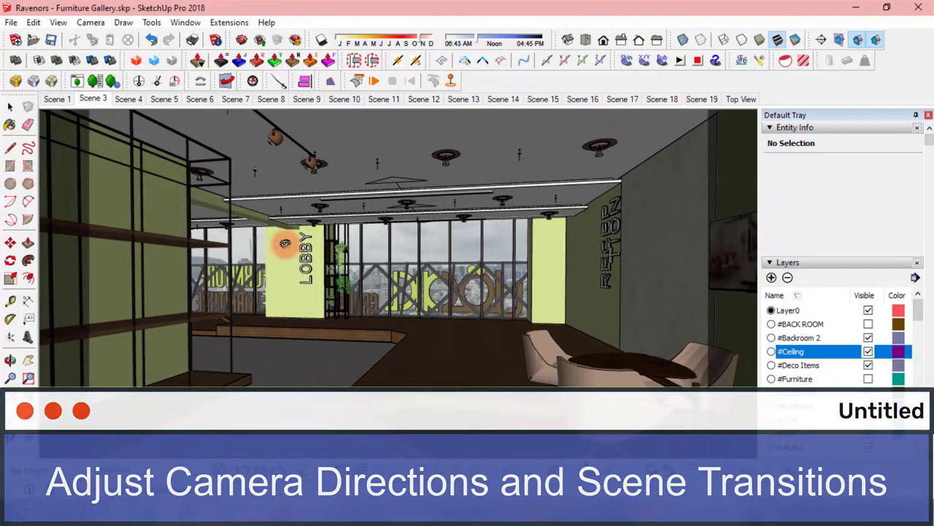
right_click(100, 105)
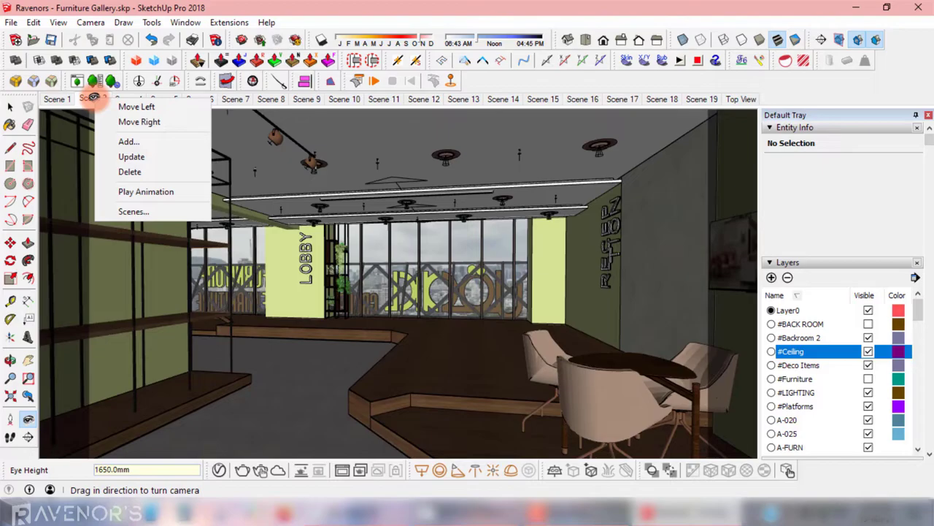
left_click(131, 157)
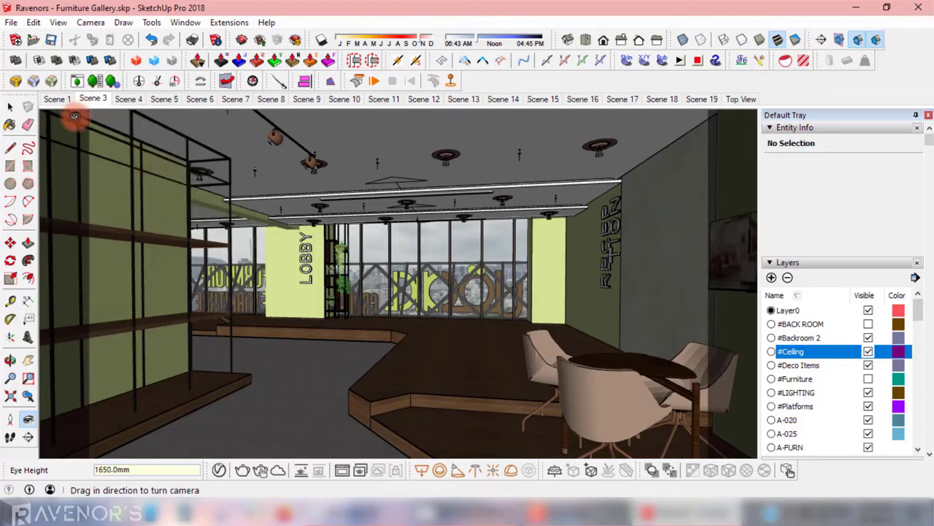
left_click(61, 105)
left_click(101, 103)
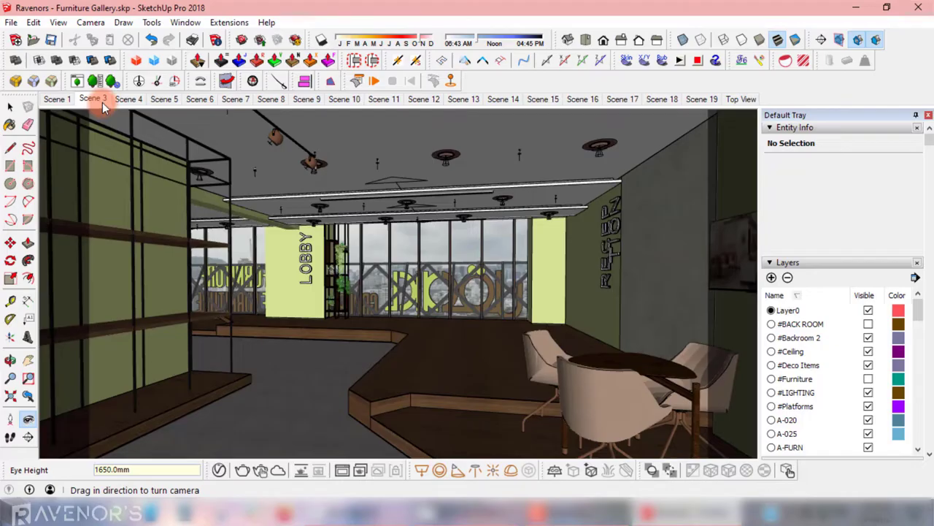
- Switch Scene 3 to Two-Point Perspective, update the scene and check it against Scene 1
left_click(92, 23)
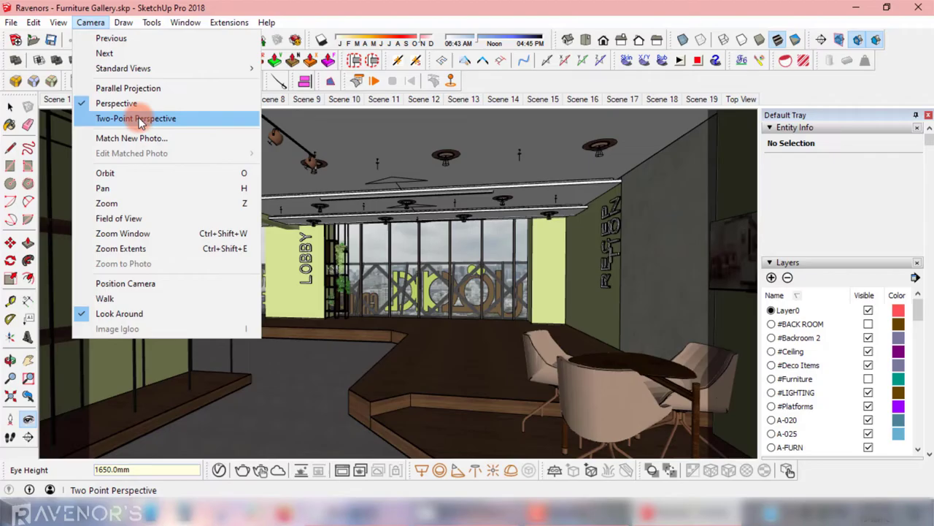
left_click(141, 120)
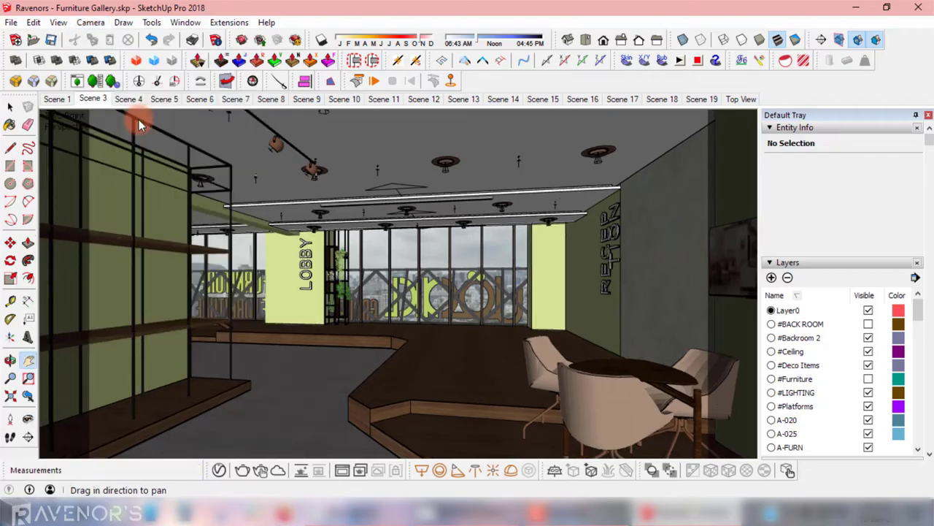
right_click(93, 103)
left_click(131, 157)
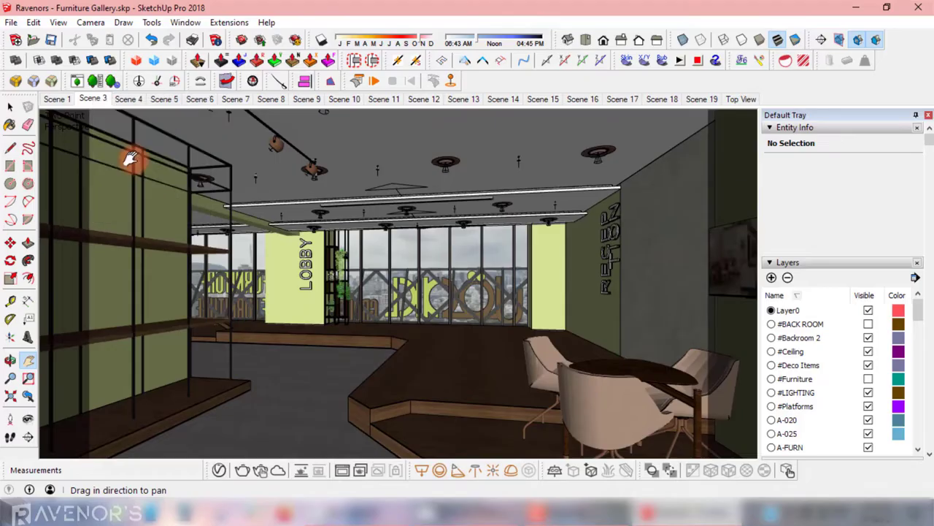
left_click(61, 103)
left_click(91, 103)
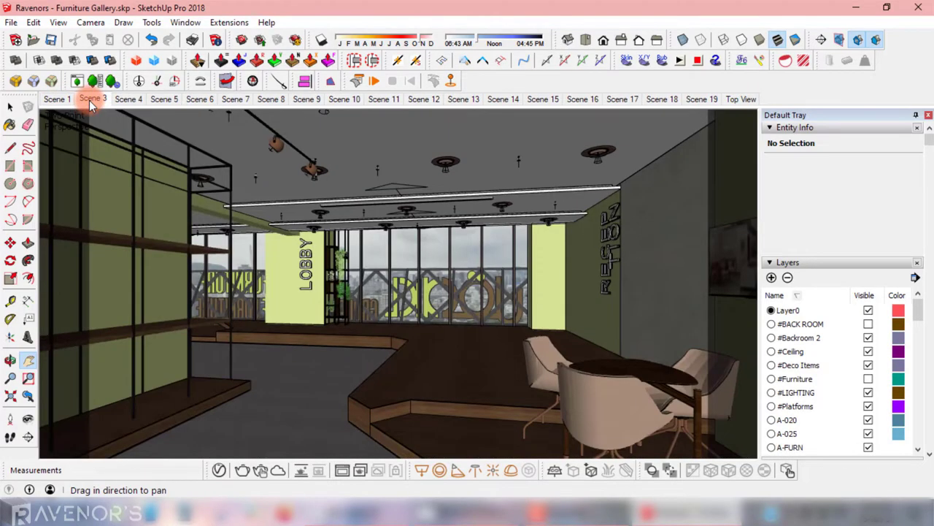
- Enable scene transitions with a duration of 3 seconds and preview the move to Scene 3
left_click(58, 23)
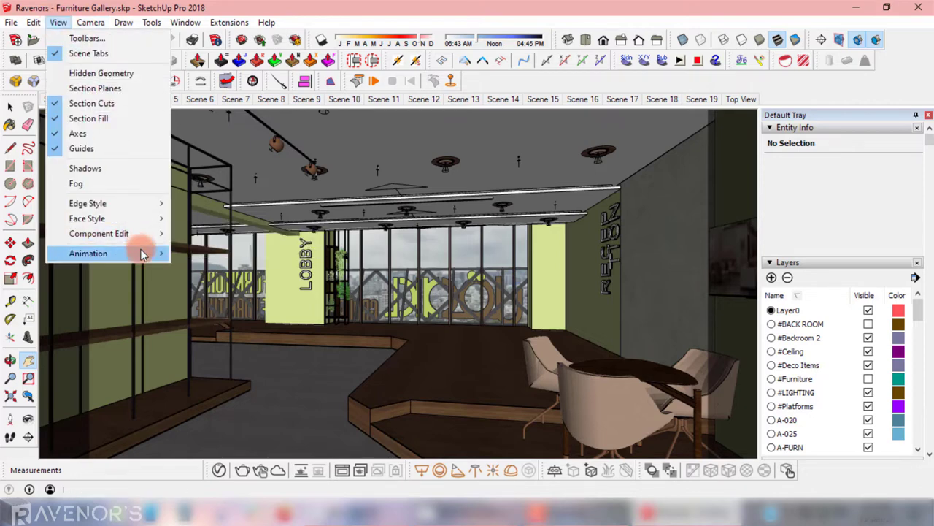
mouse_move(135, 251)
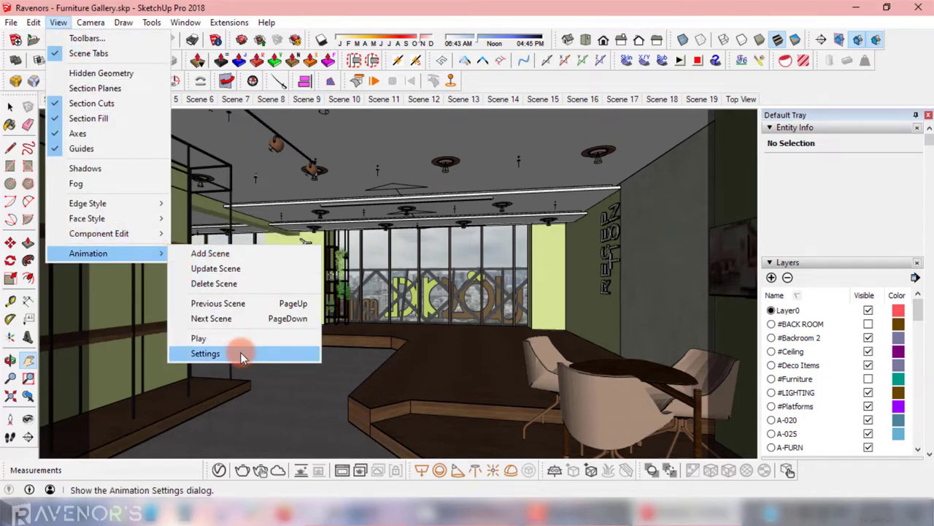
left_click(243, 355)
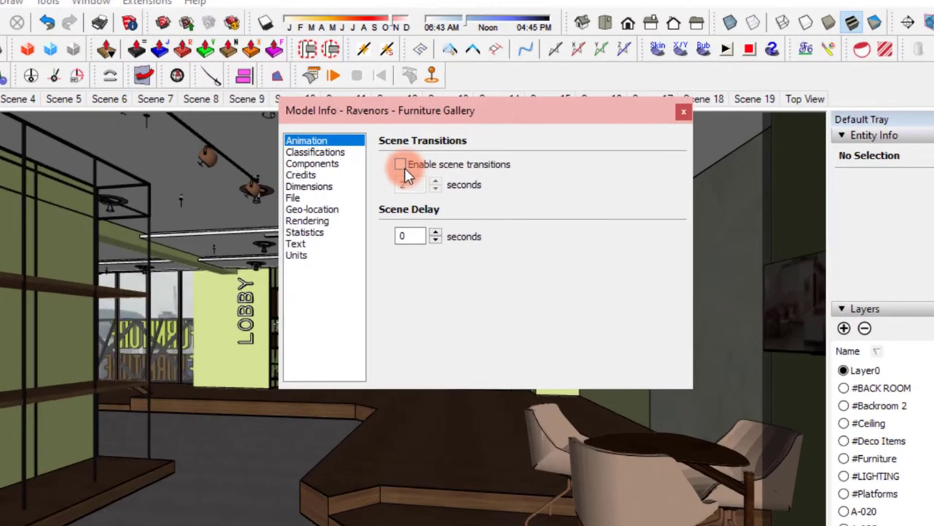
left_click(412, 188)
double_click(411, 185)
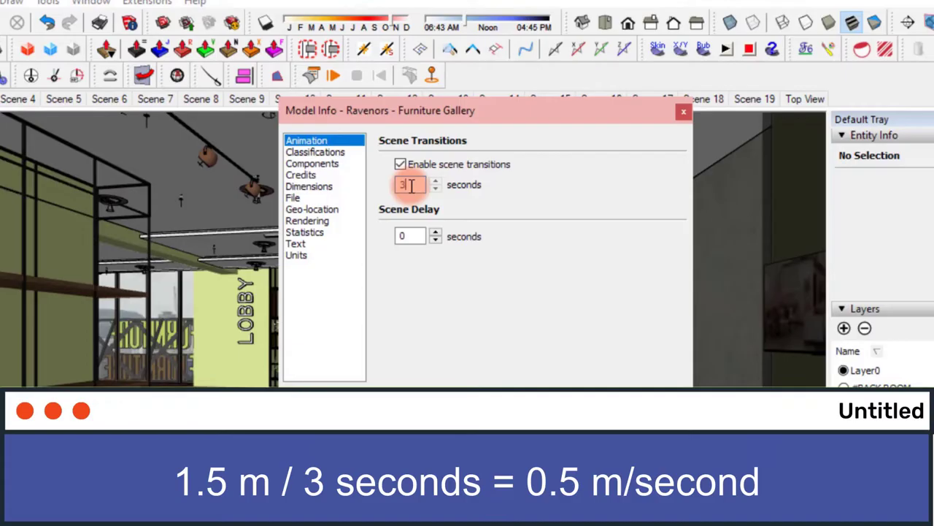
type("3")
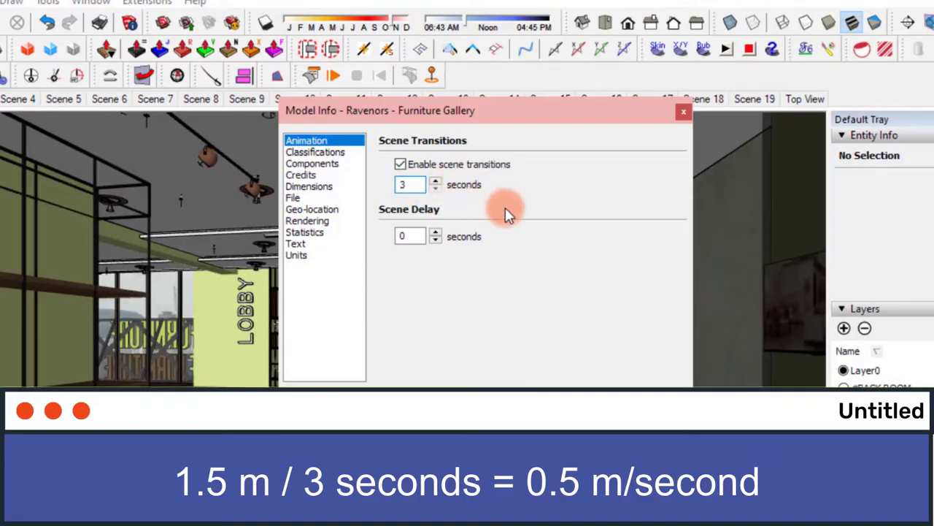
left_click(679, 116)
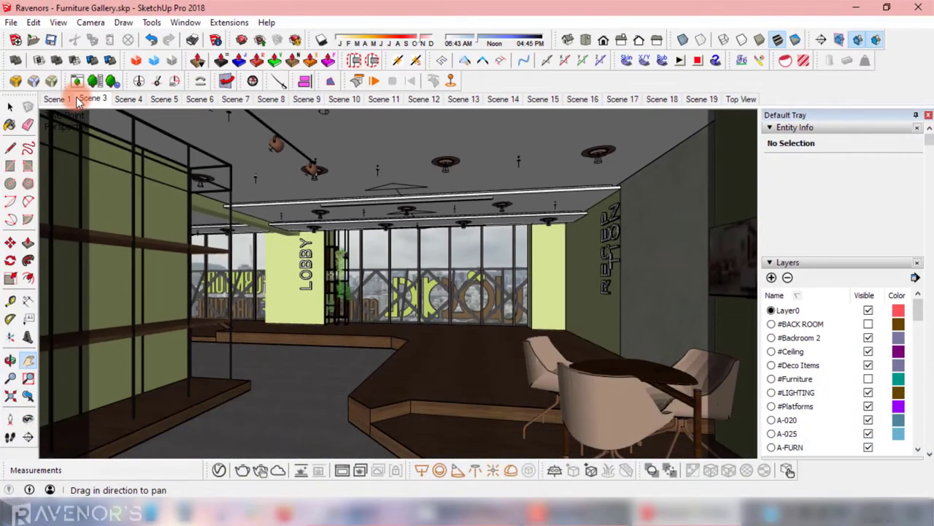
left_click(93, 100)
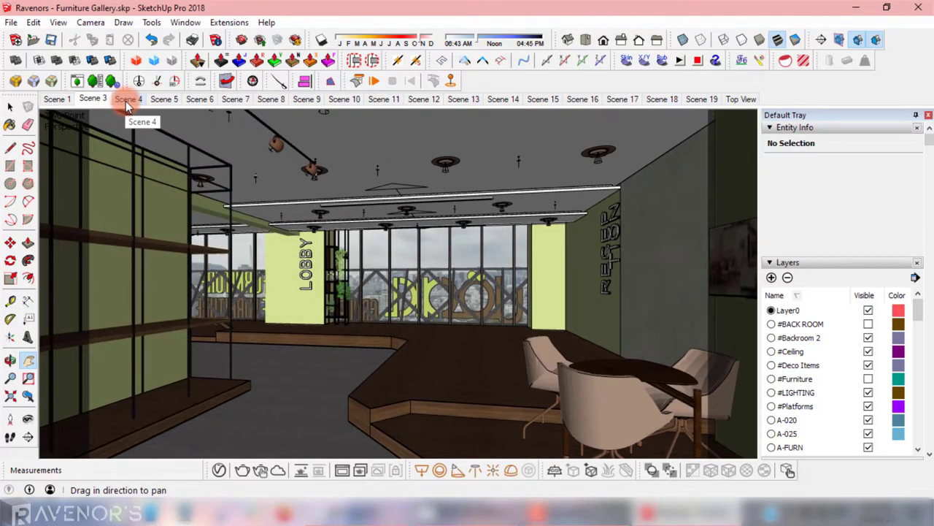
- Rework Scene 4 with the camera turned toward the reception wall, #Ceiling shown, 1650 mm eye height and Two-Point Perspective
left_click(127, 99)
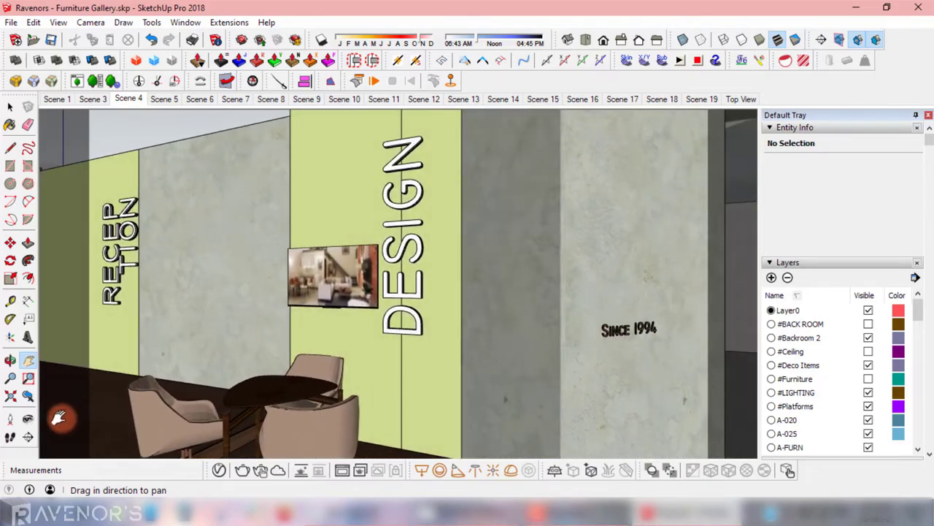
left_click(28, 418)
left_click_drag(492, 298, 255, 298)
left_click(91, 22)
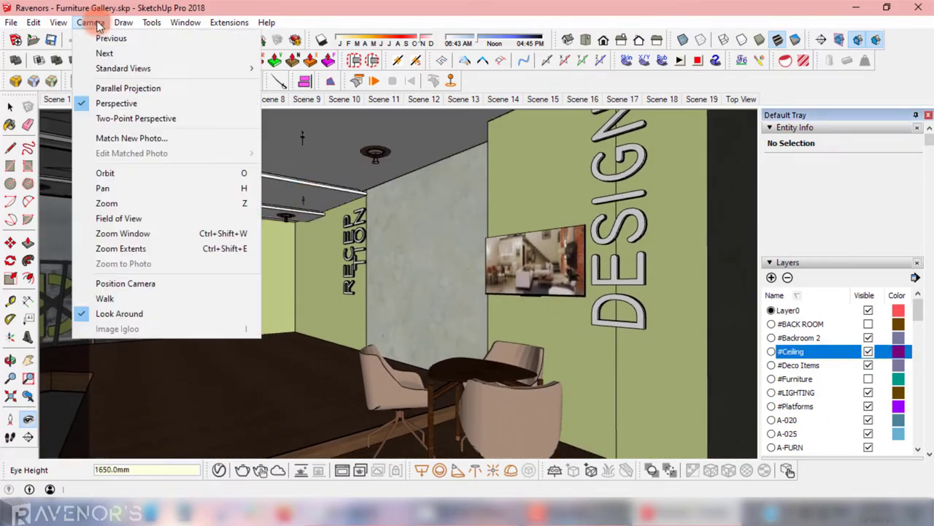
left_click(102, 187)
left_click(57, 98)
left_click(130, 99)
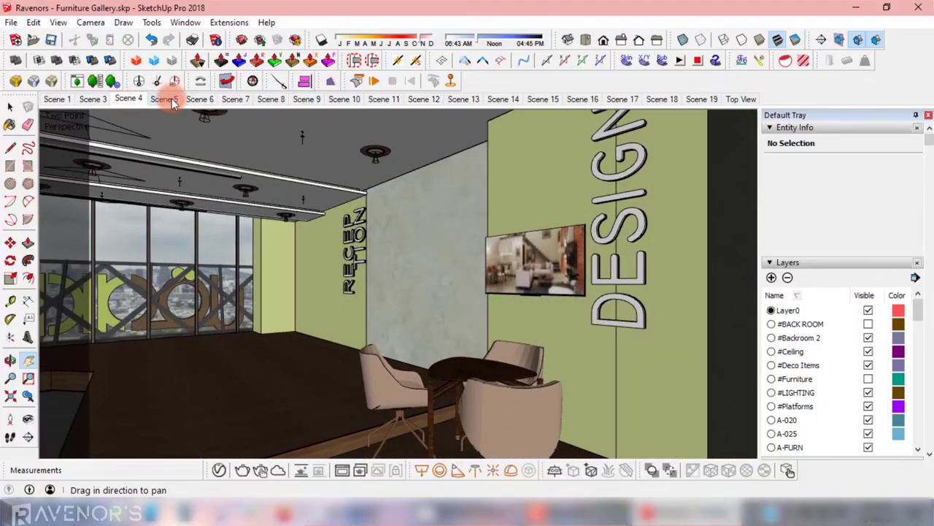
- Rework Scenes 5 and 6 with the #Ceiling layer shown and a 1650 mm eye height, and update Scene 6
left_click(165, 99)
left_click(28, 418)
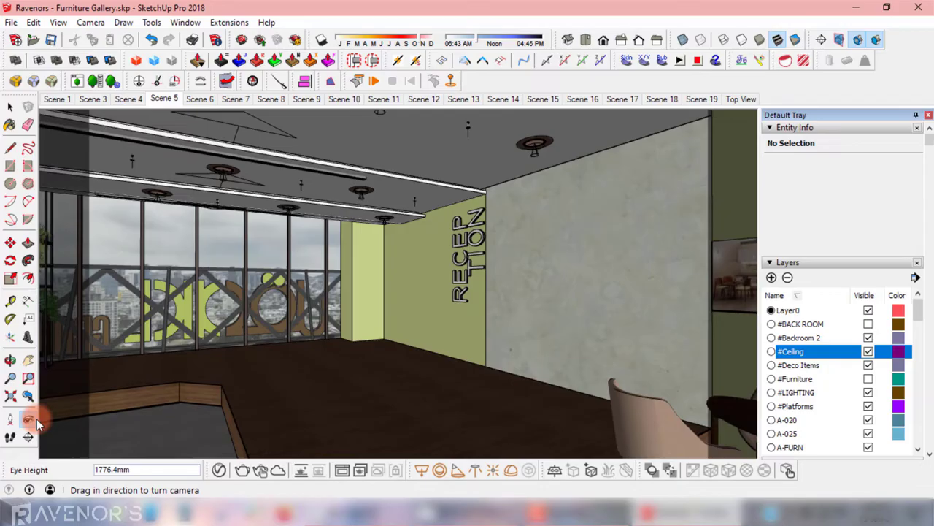
left_click(199, 98)
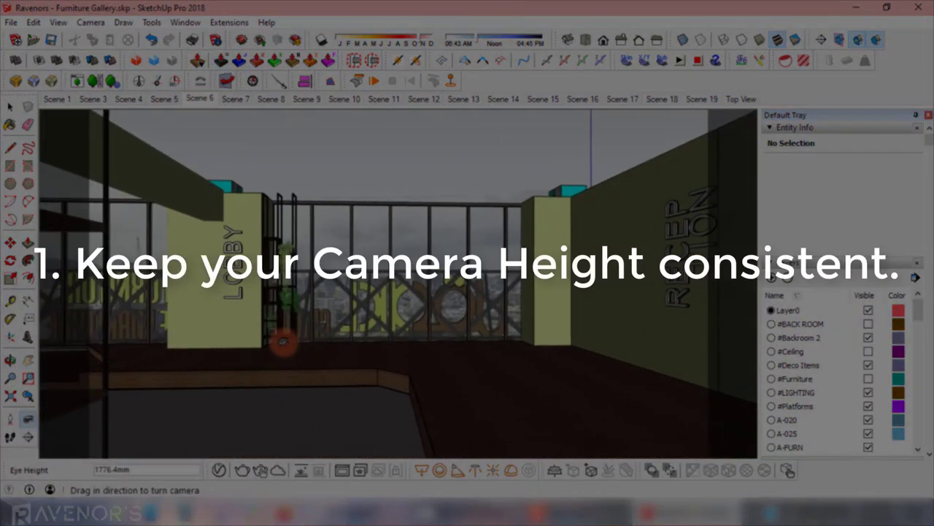
right_click(201, 100)
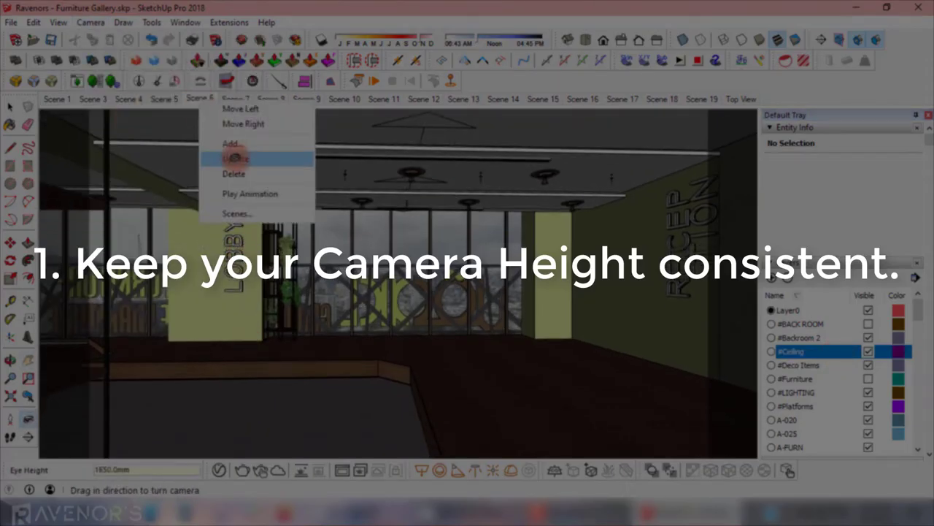
left_click(204, 103)
- Show #Ceiling in Scenes 7 and 8, set their eye height to 1650 mm and turn the cameras along the lobby windows
left_click(235, 99)
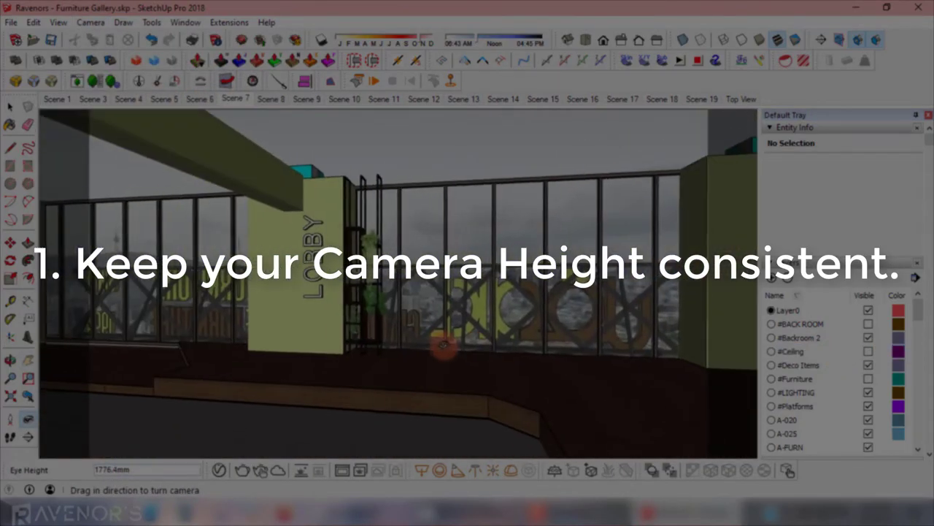
key("h")
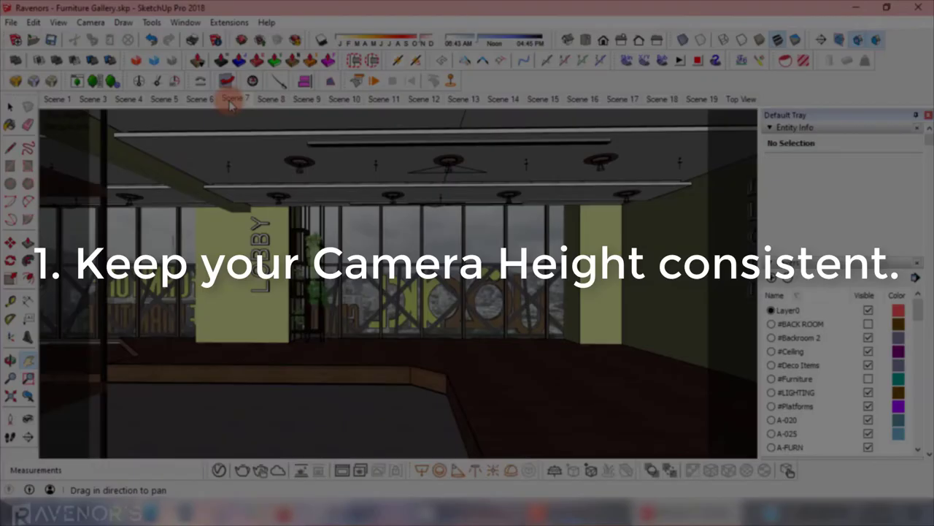
left_click(271, 99)
left_click_drag(275, 357, 503, 295)
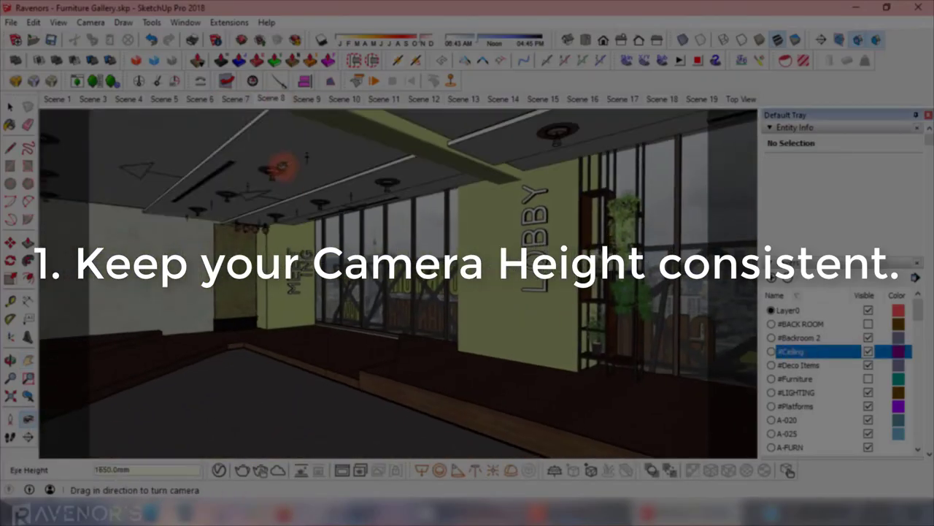
key("h")
- Turn the camera in Scene 9, show the #Ceiling layer there, and bring Scene 10 to the same ceiling visibility
left_click(306, 98)
left_click_drag(125, 376, 350, 310)
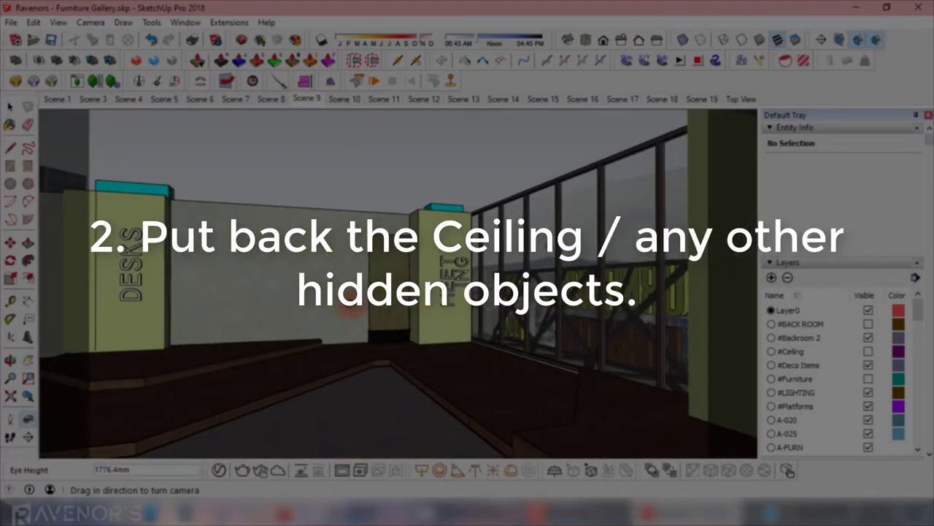
left_click(868, 351)
left_click(348, 98)
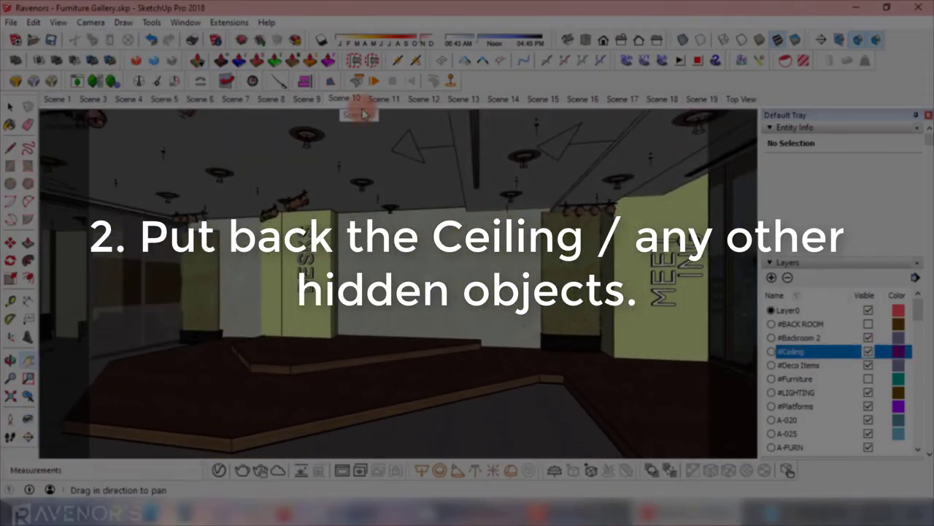
- Rework Scene 11 with the camera facing the DESKS wall, #Ceiling shown and a 1650 mm eye height
left_click(384, 99)
left_click(10, 417)
left_click(271, 323)
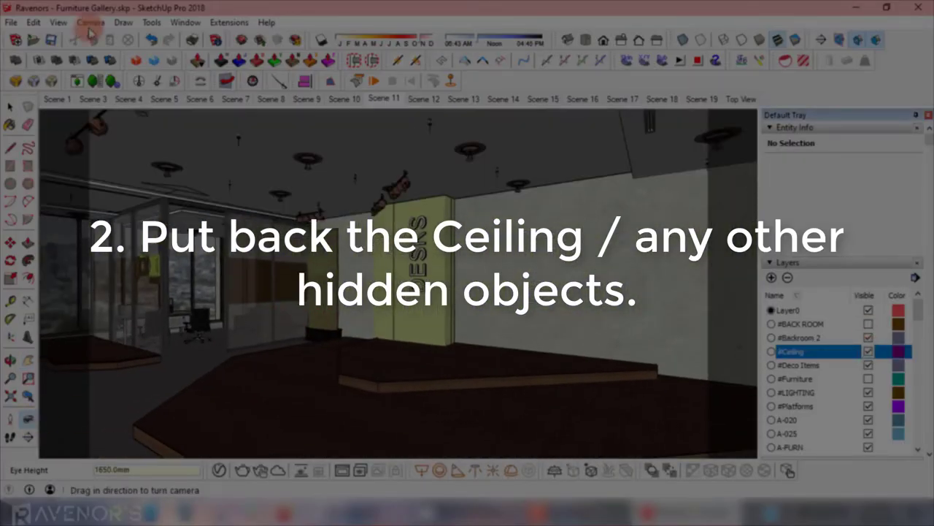
- Turn Scene 12 away from the lobby wall toward the counter and glass office, show #Ceiling, update it and check the move from Scene 11
left_click(424, 99)
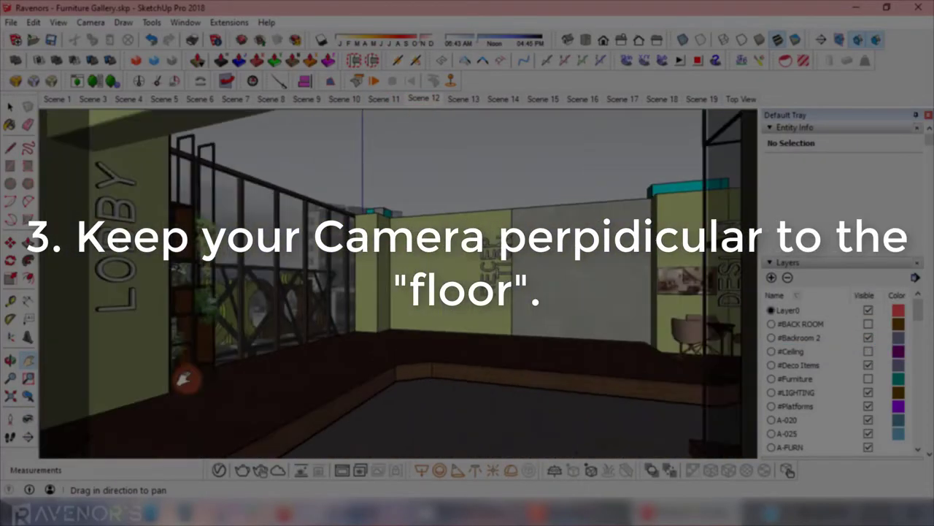
left_click(364, 340)
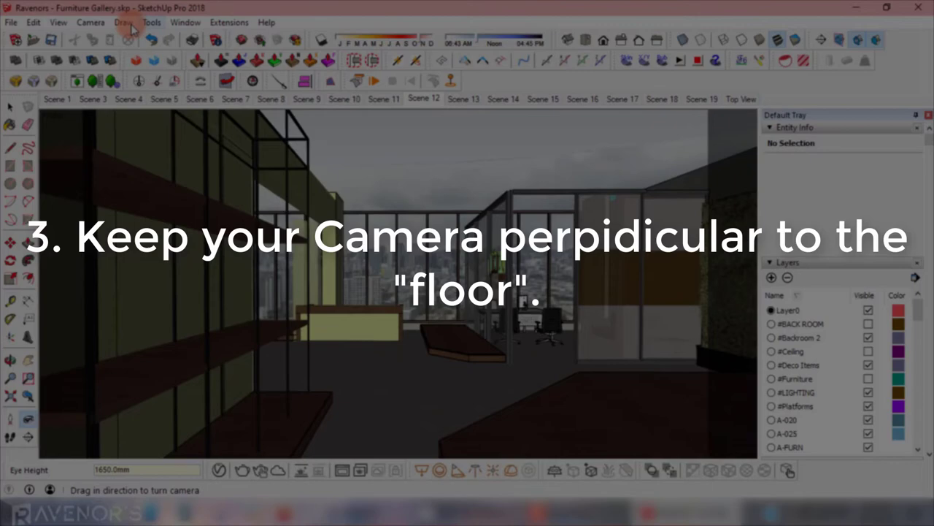
left_click(423, 99)
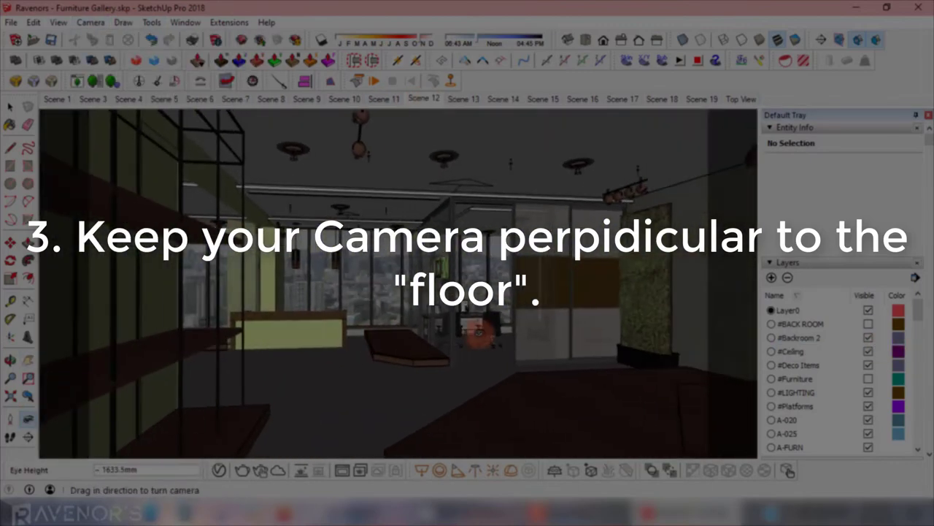
left_click(424, 100)
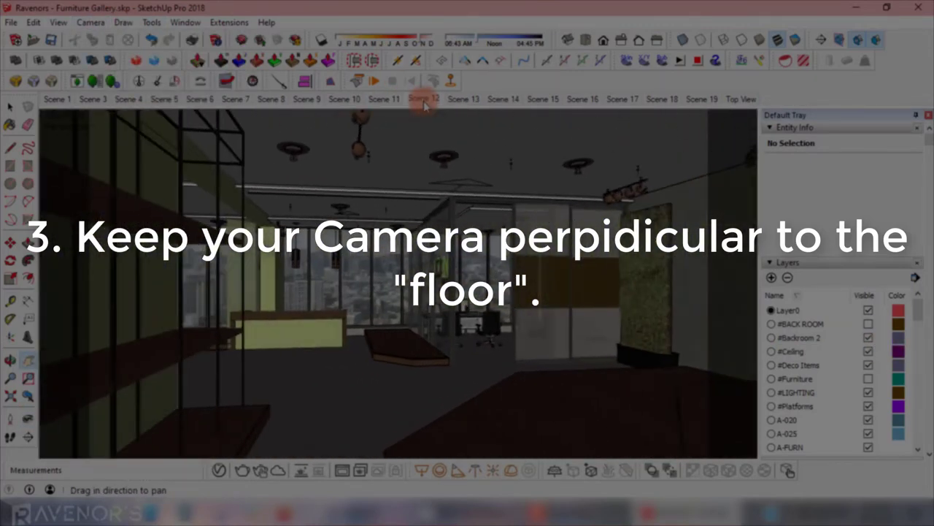
left_click(364, 365)
left_click(422, 97)
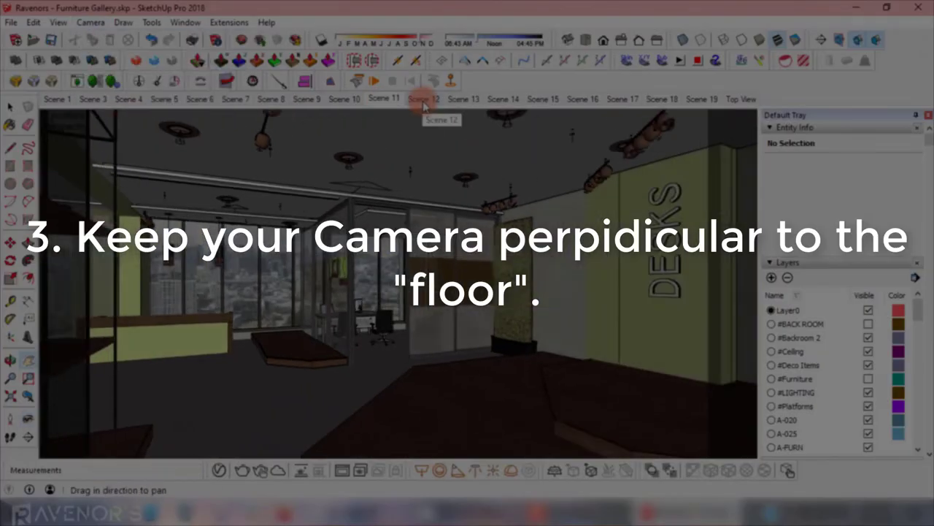
- Rework Scene 13 with #Ceiling shown, and turn Scene 14's camera from the shelving toward the counter by the windows
left_click(459, 98)
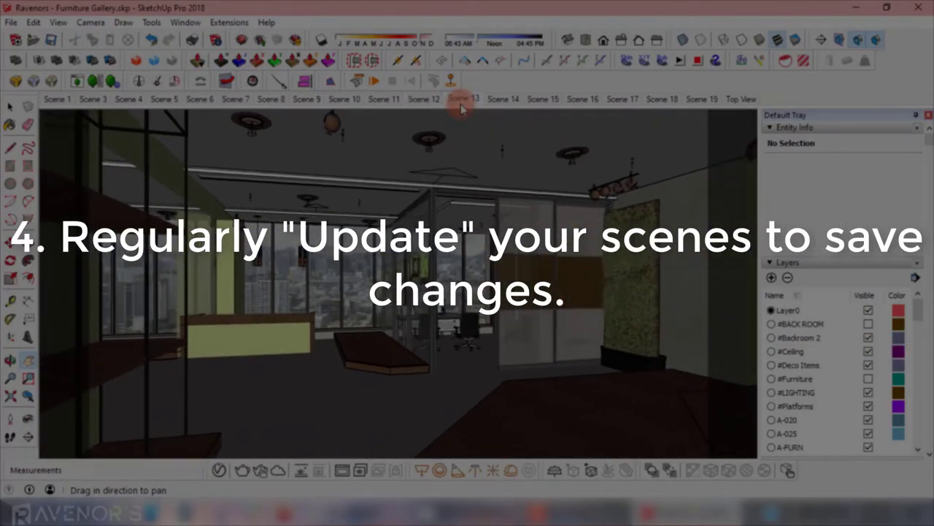
left_click(503, 98)
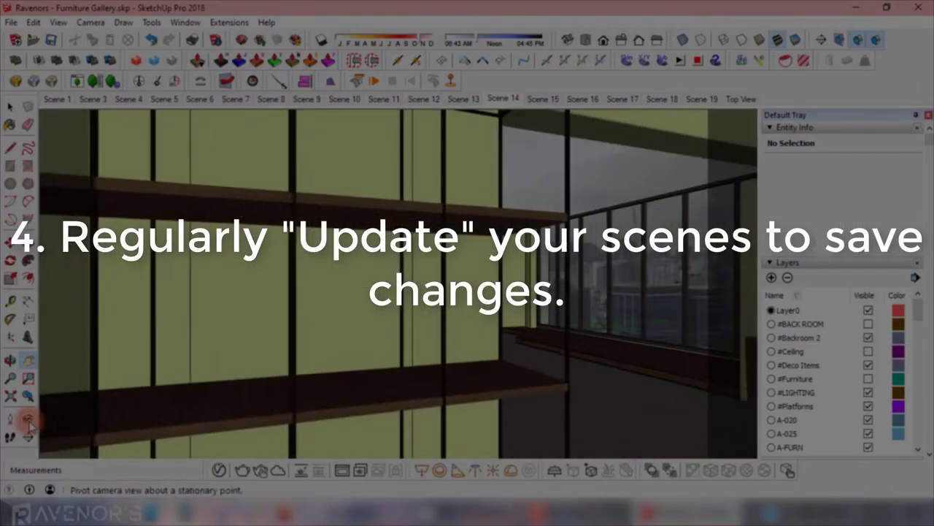
left_click(26, 418)
left_click_drag(610, 290, 745, 293)
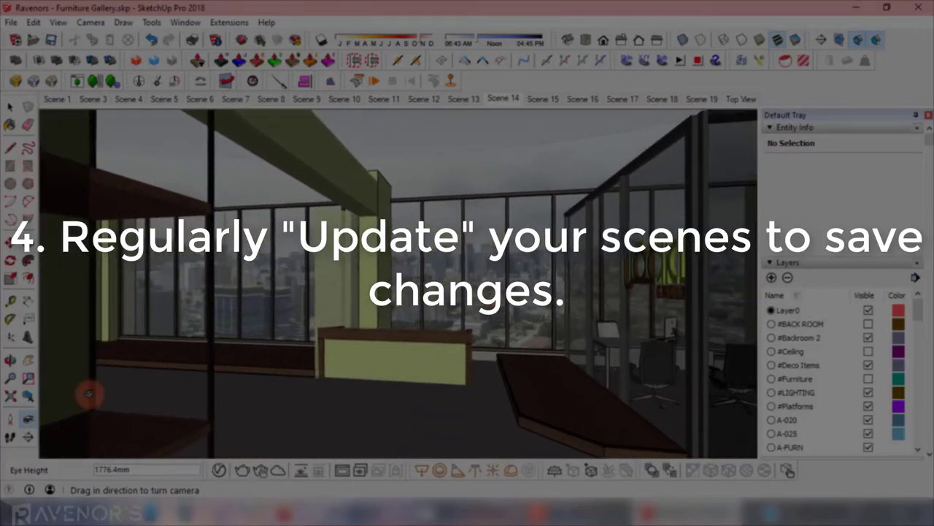
- Switch Scene 15 to Two-Point Perspective and check the transition into it from Scene 14
left_click(543, 97)
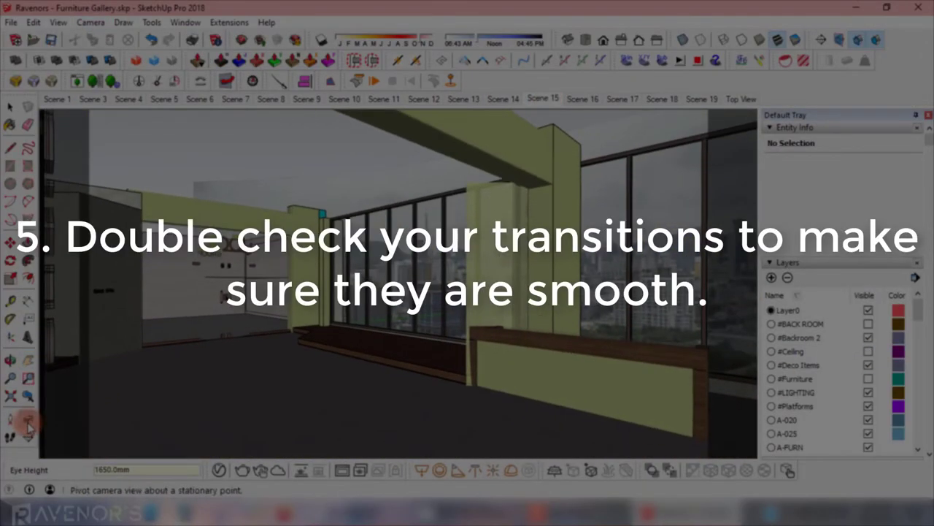
left_click(91, 21)
left_click(127, 117)
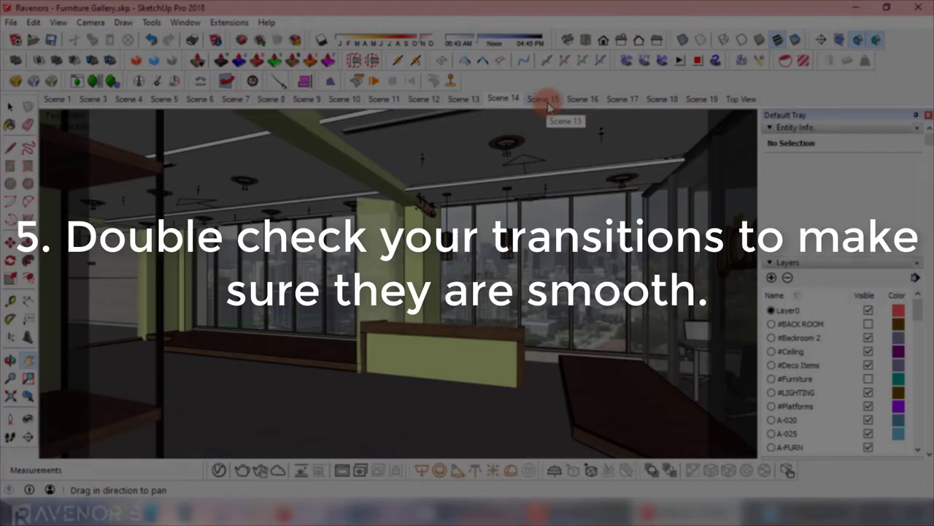
- Show the #Ceiling layer in Scene 16, update the scene and check the transition from Scene 15
left_click(583, 99)
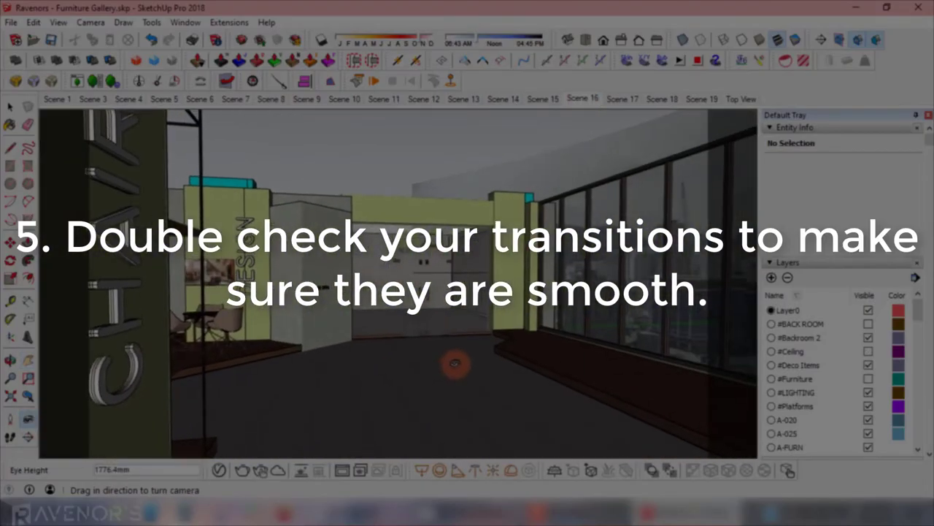
left_click(868, 351)
left_click(583, 100)
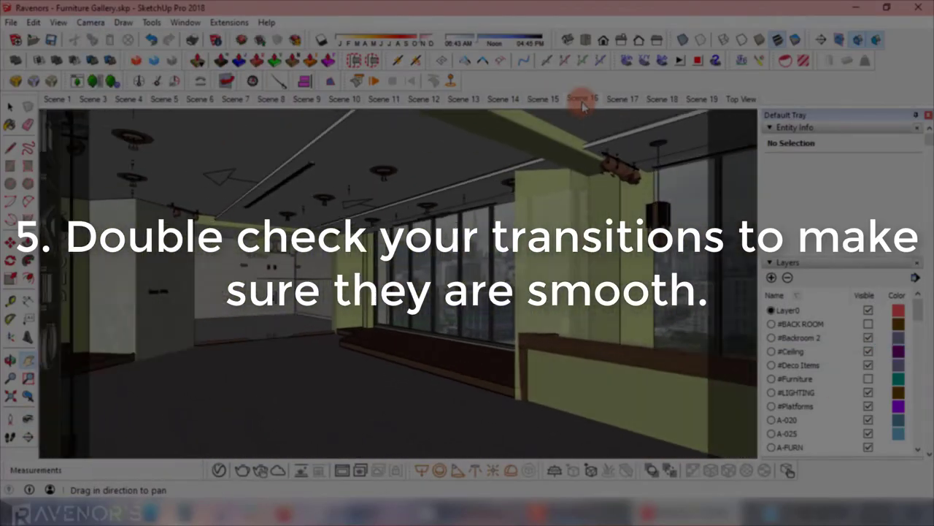
- Set Scene 17 to Two-Point Perspective with a 1650 mm eye height, and check the transition from Scene 17 to Scene 18
left_click(91, 22)
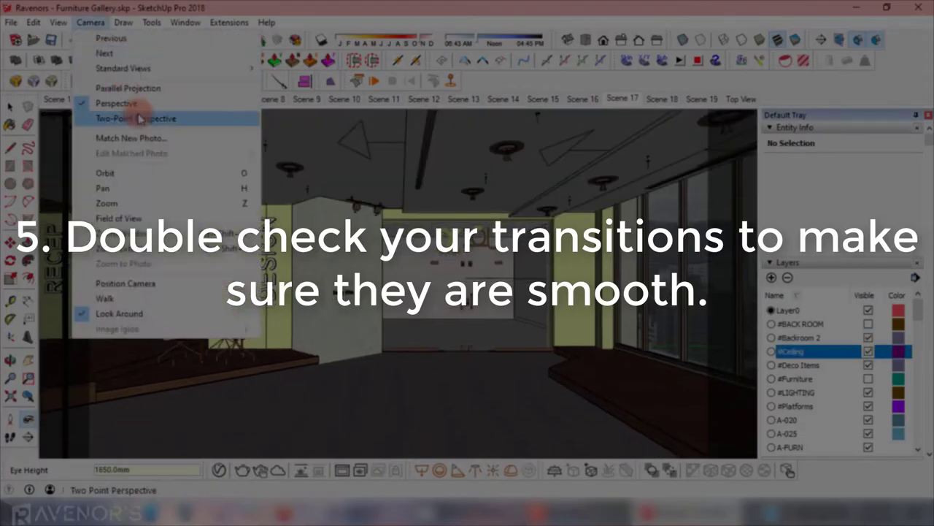
left_click(622, 99)
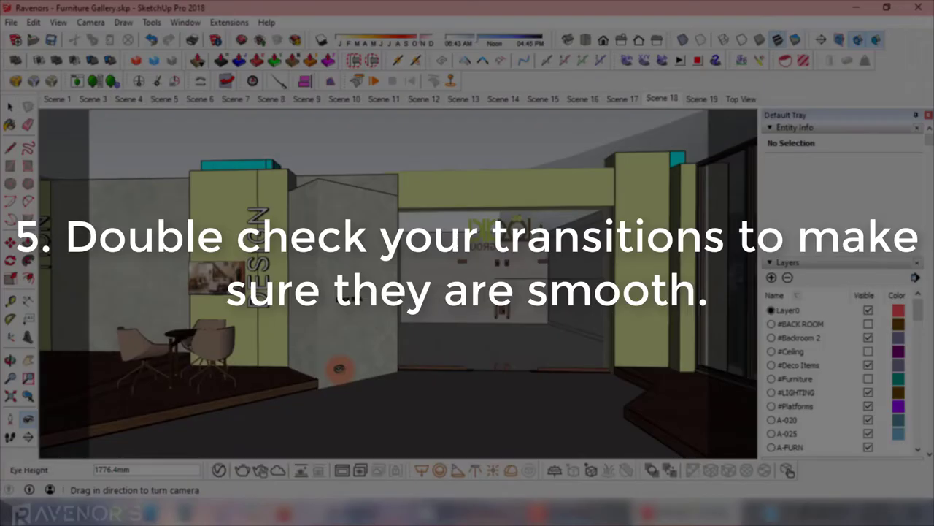
left_click(622, 100)
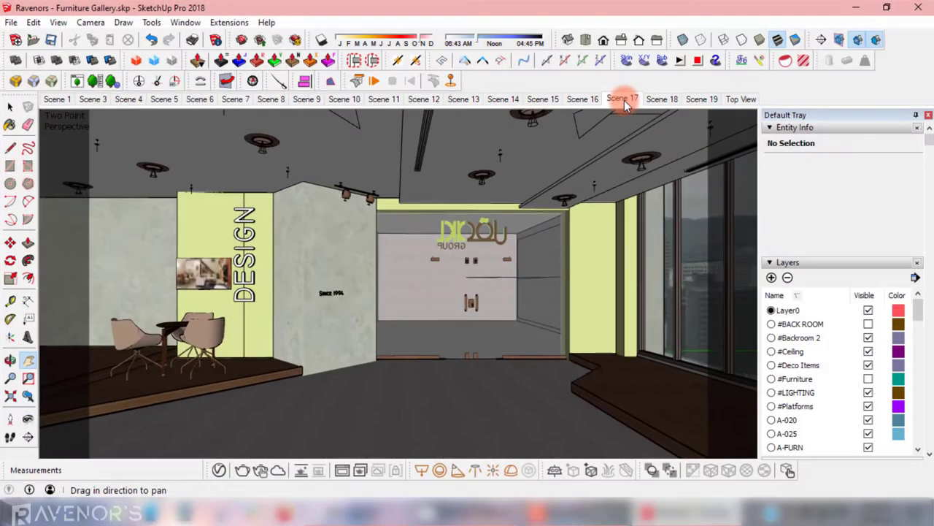
left_click(662, 100)
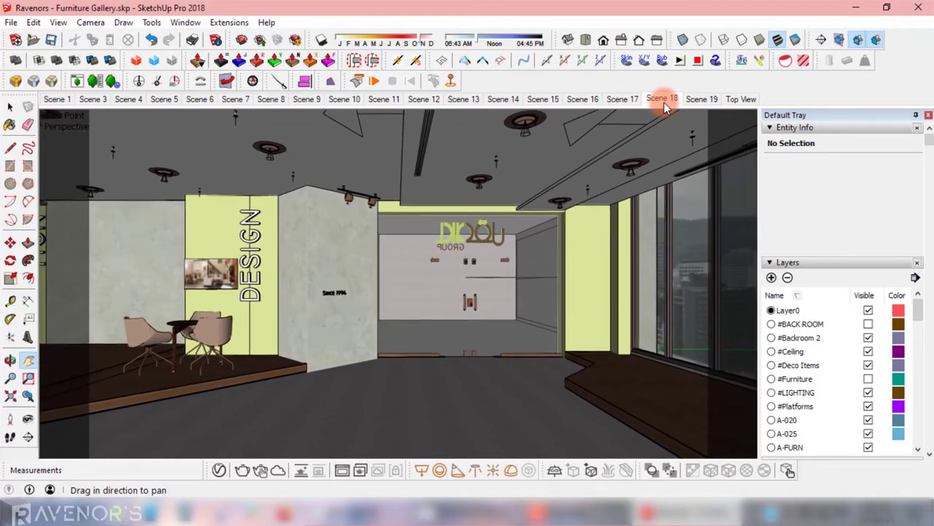
- Turn Scene 19's camera toward the glass entrance to judge the view, and delete Scene 19
left_click(702, 99)
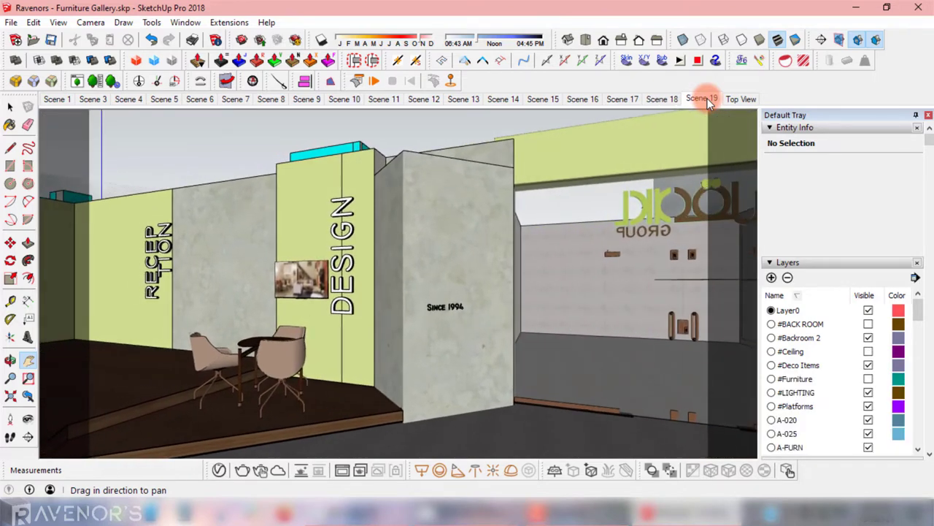
left_click(28, 418)
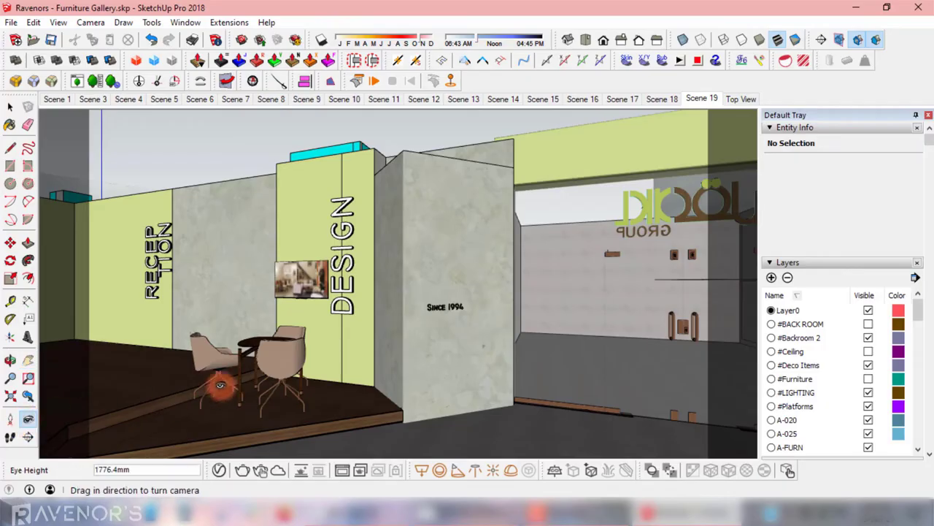
left_click_drag(205, 364, 378, 367)
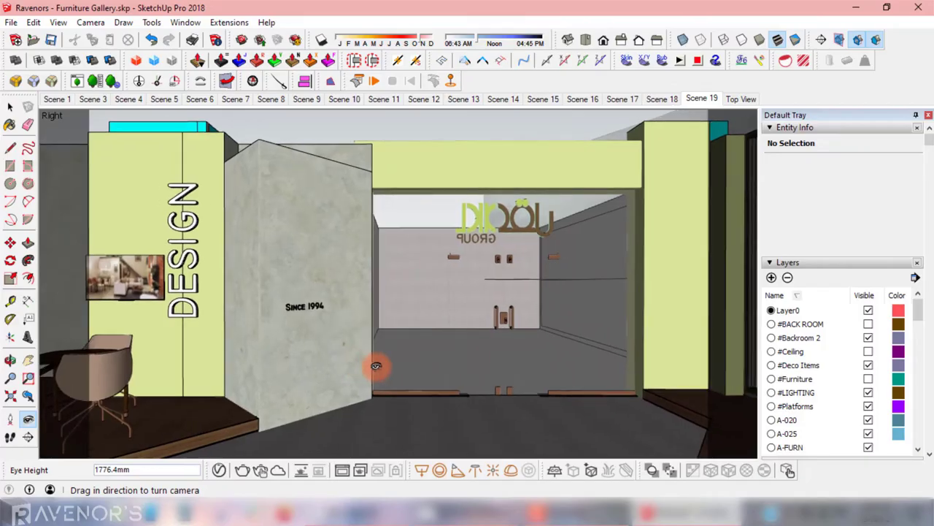
right_click(703, 98)
left_click(736, 175)
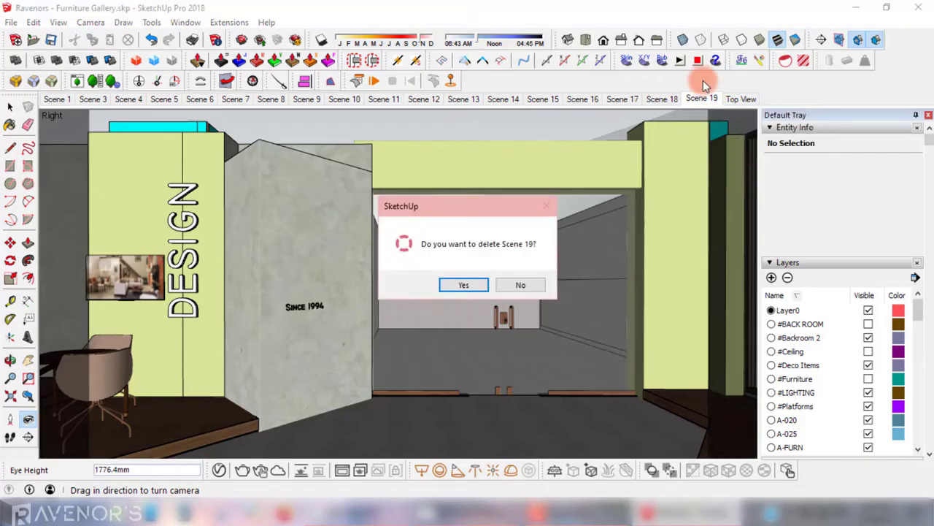
left_click(478, 284)
- Delete the Top View scene
middle_click_drag(504, 273, 73, 112)
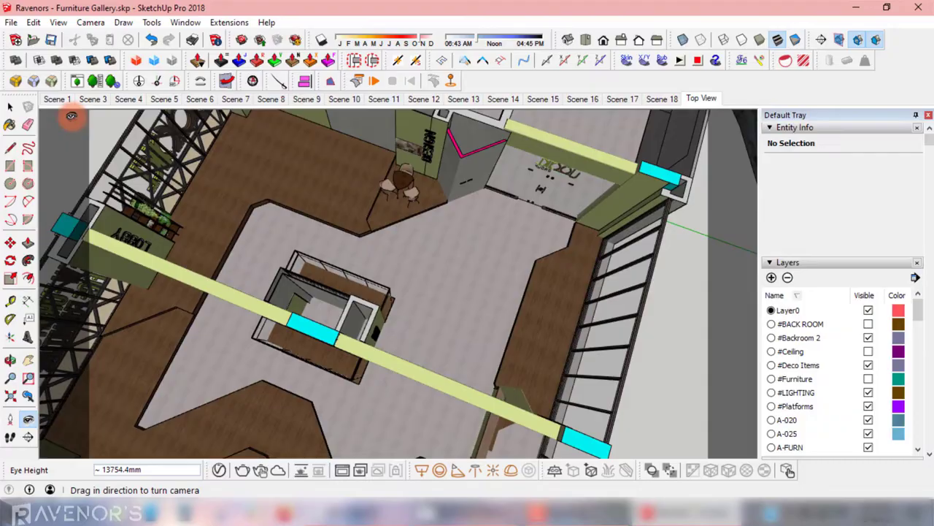
left_click(11, 108)
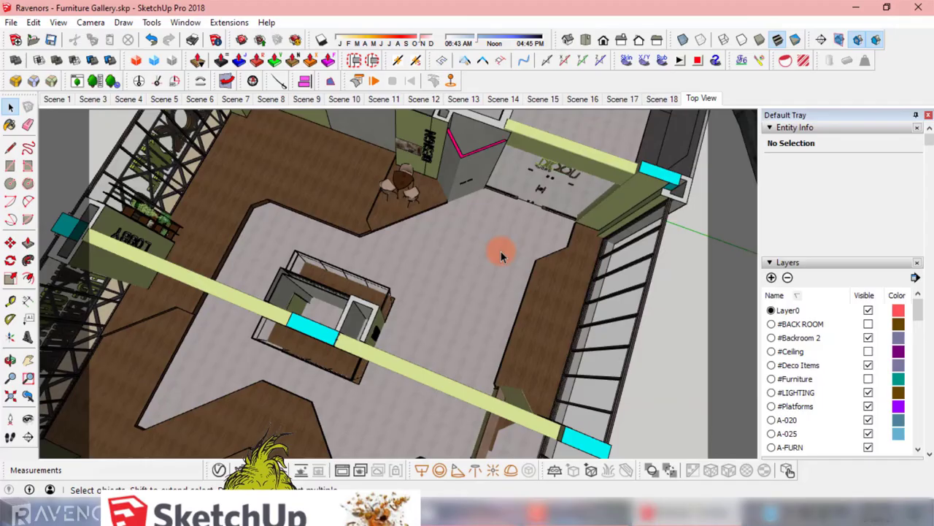
right_click(704, 100)
left_click(739, 173)
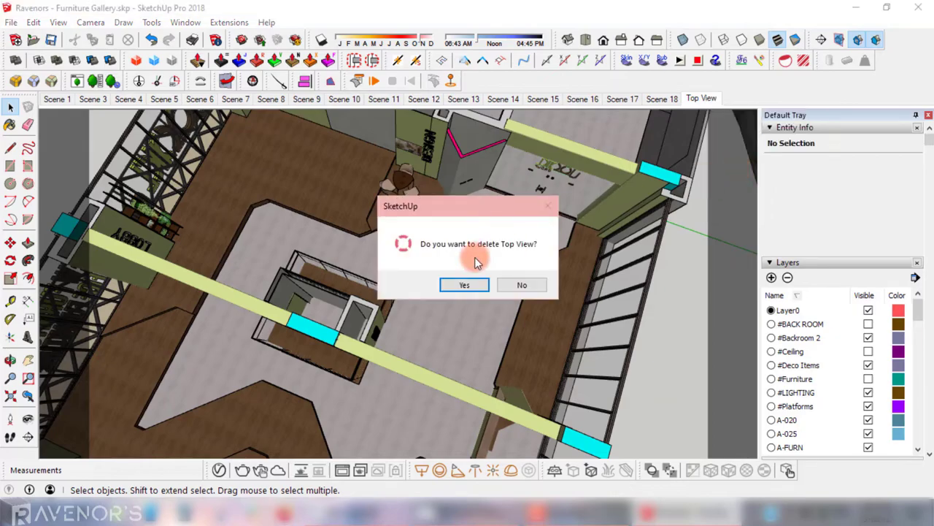
left_click(463, 285)
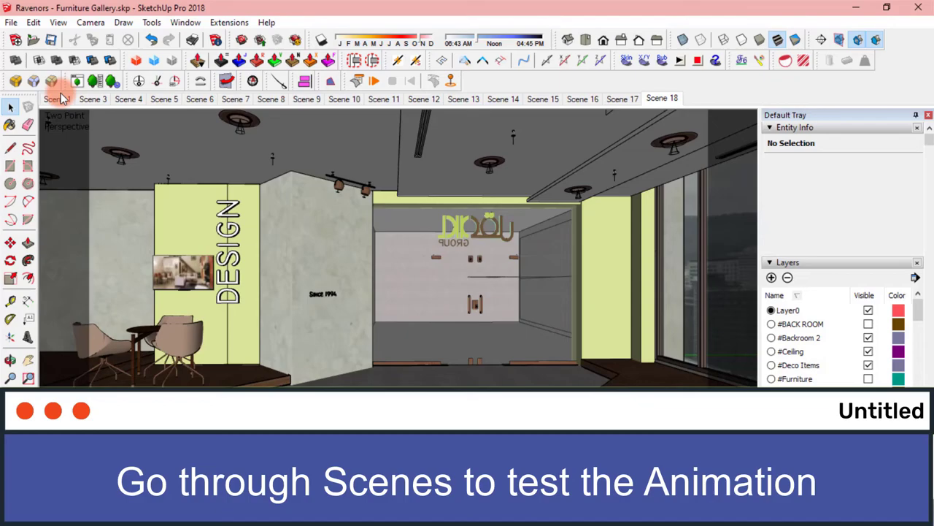
- Step through all scenes in order from Scene 1 to Scene 18 to test the walkthrough animation
left_click(57, 100)
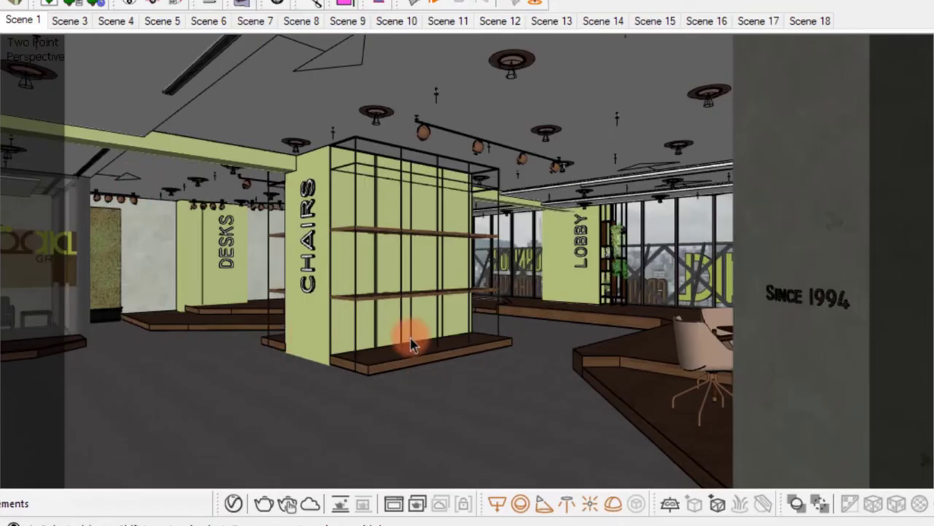
left_click(66, 21)
left_click(115, 21)
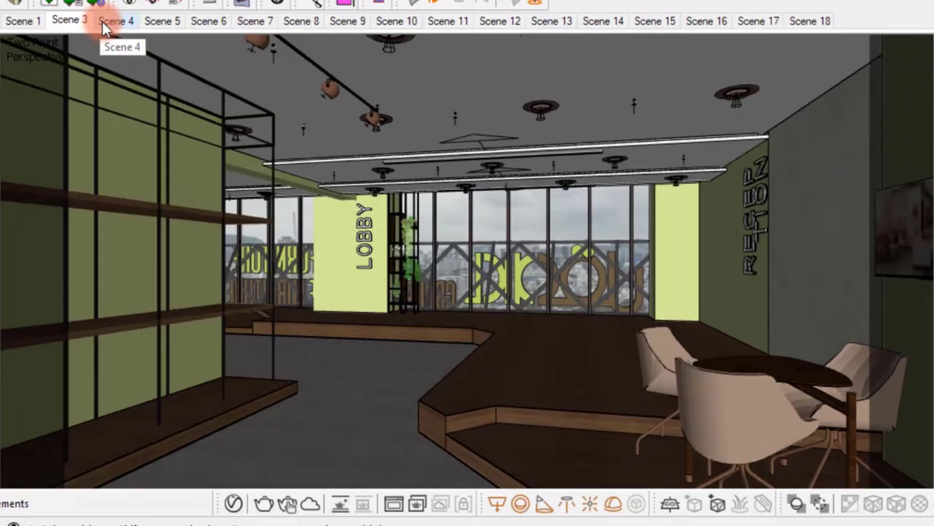
left_click(161, 21)
left_click(208, 21)
left_click(257, 21)
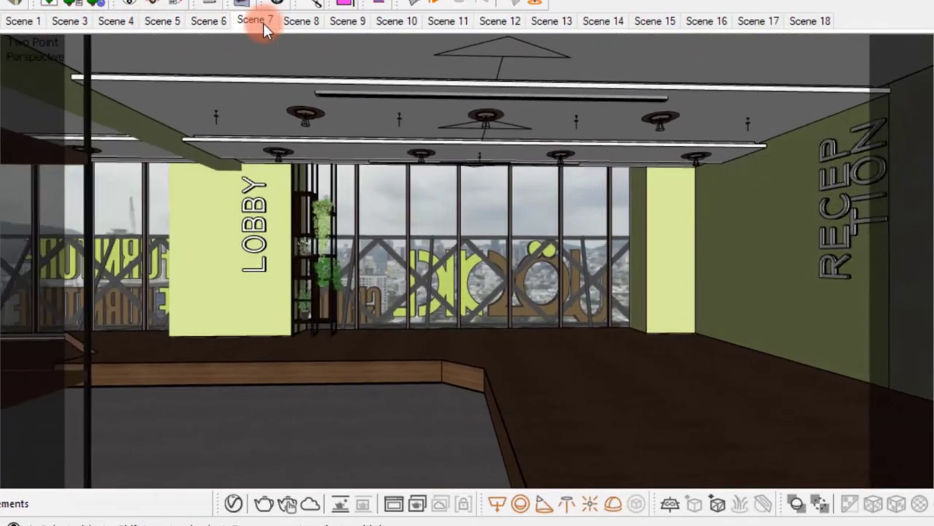
left_click(301, 21)
left_click(356, 22)
left_click(395, 22)
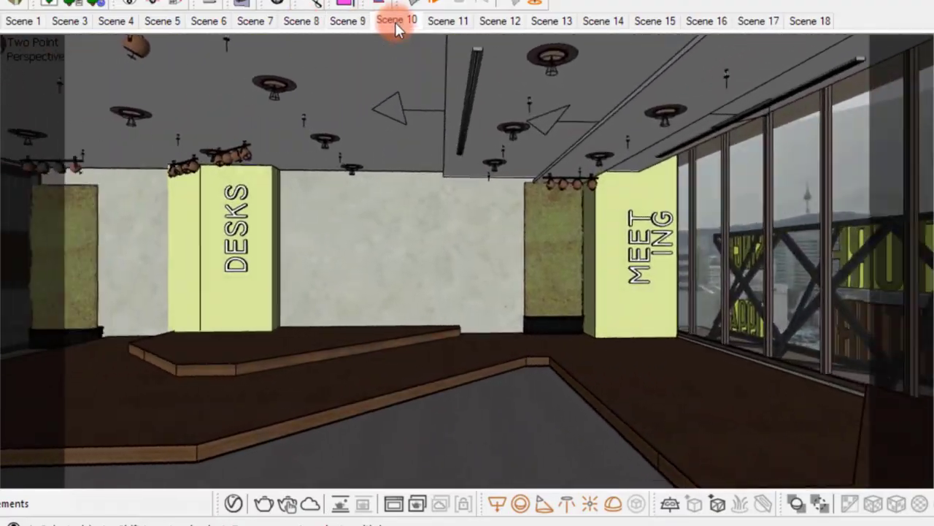
left_click(449, 21)
left_click(502, 21)
left_click(552, 21)
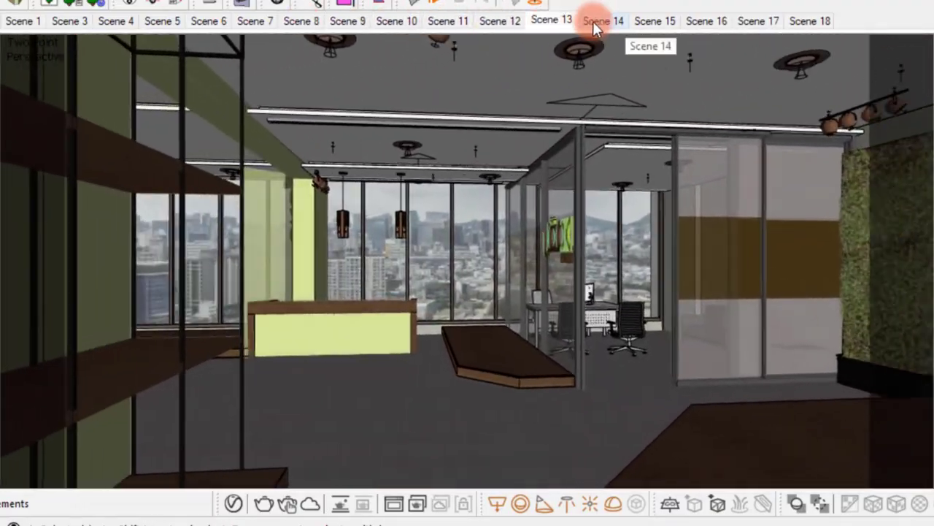
left_click(603, 21)
left_click(655, 21)
left_click(704, 21)
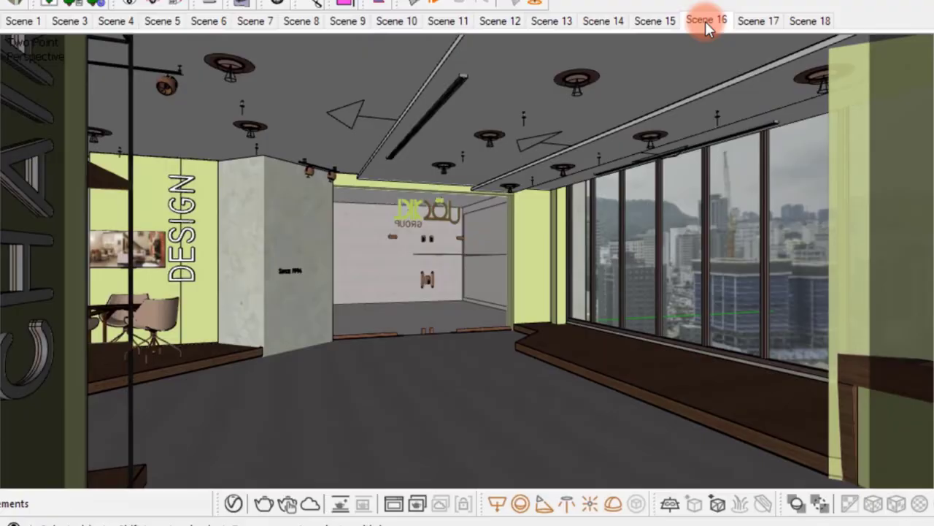
left_click(752, 20)
left_click(810, 21)
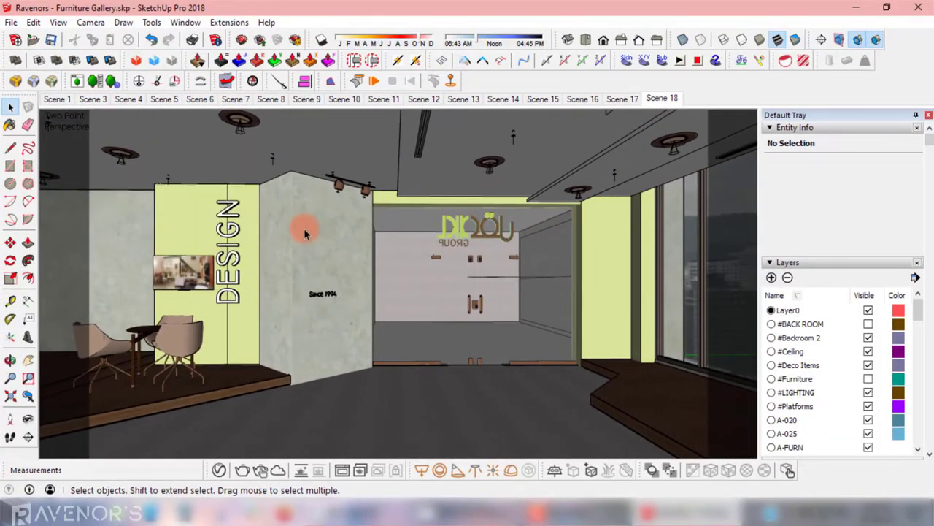
- Return to Scene 1 and start an animation video export named Ravenors - Furniture Gallery - Walkthrough.mp4
left_click(56, 99)
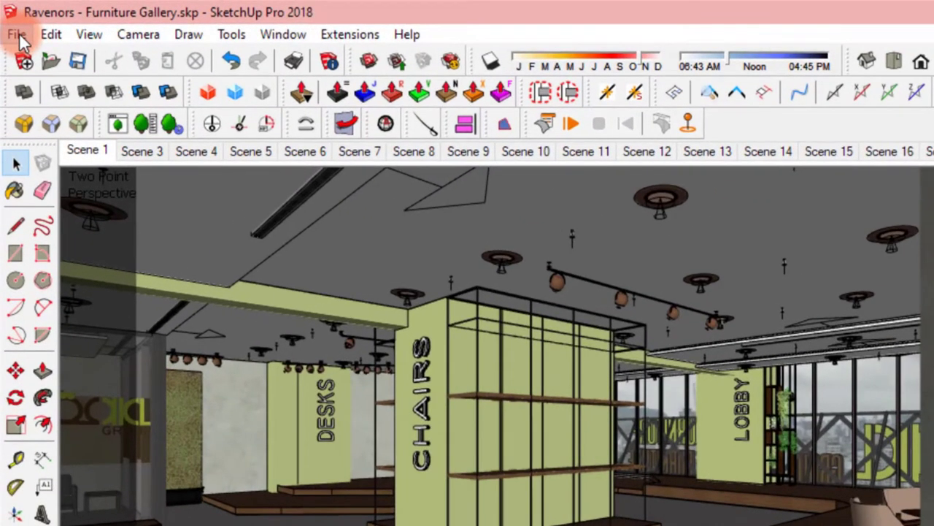
left_click(18, 35)
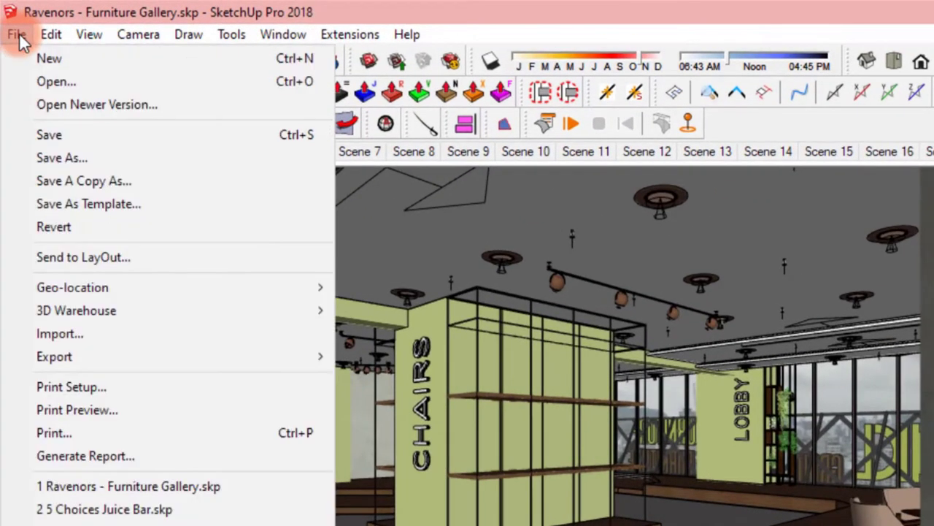
mouse_move(244, 359)
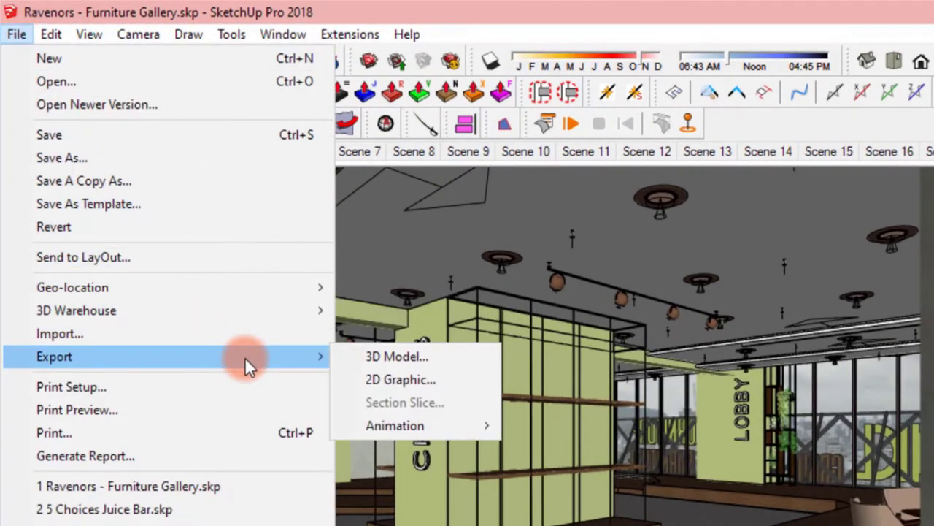
mouse_move(442, 425)
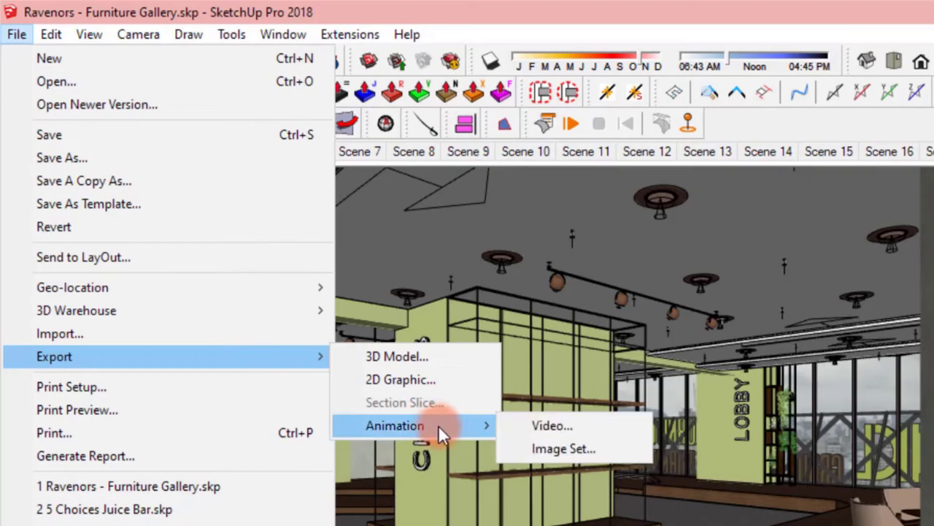
left_click(593, 426)
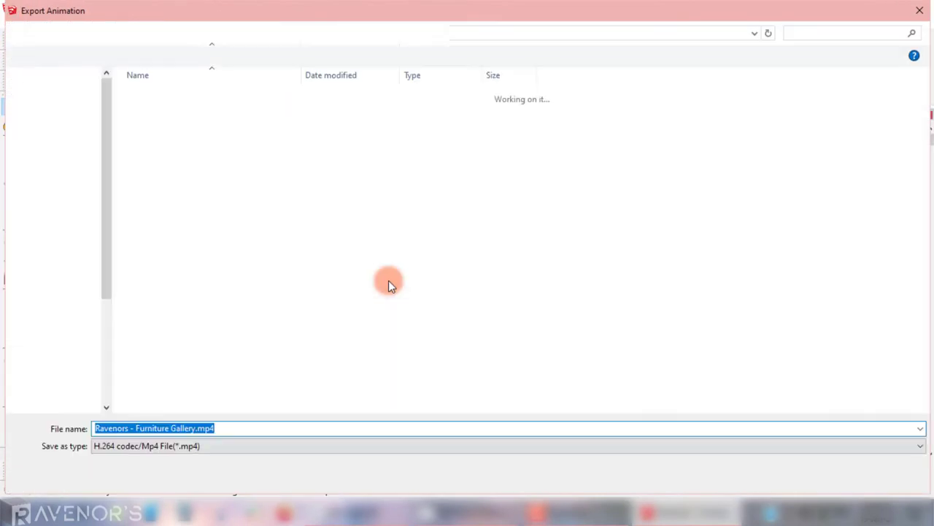
key("Right")
type("- Walkthrough")
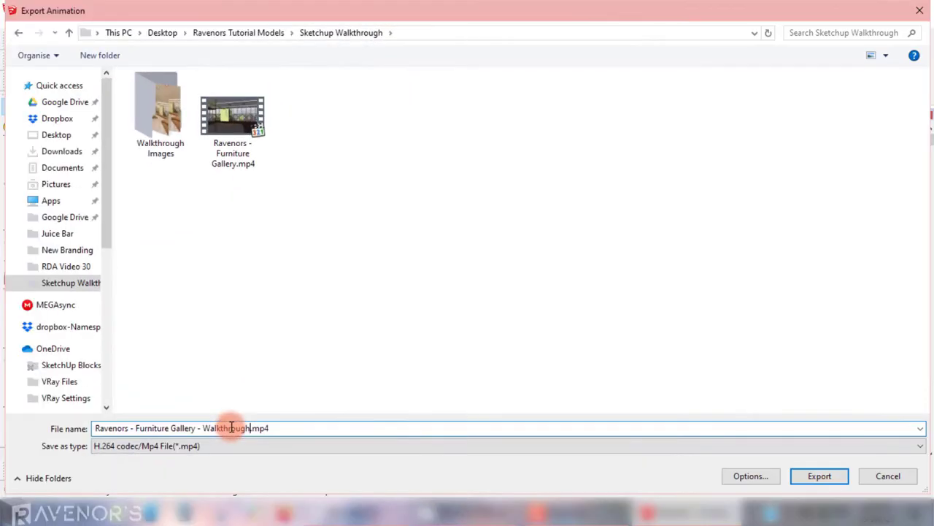
- Export the video at 1080p Full HD and 5 frames/second, without looping to the starting scene and with always prompting for animation options
left_click(766, 477)
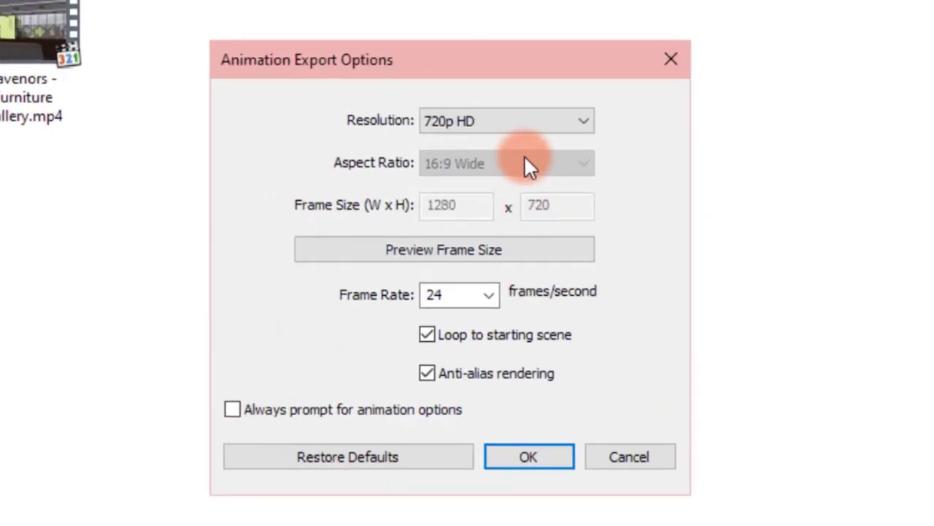
left_click(519, 127)
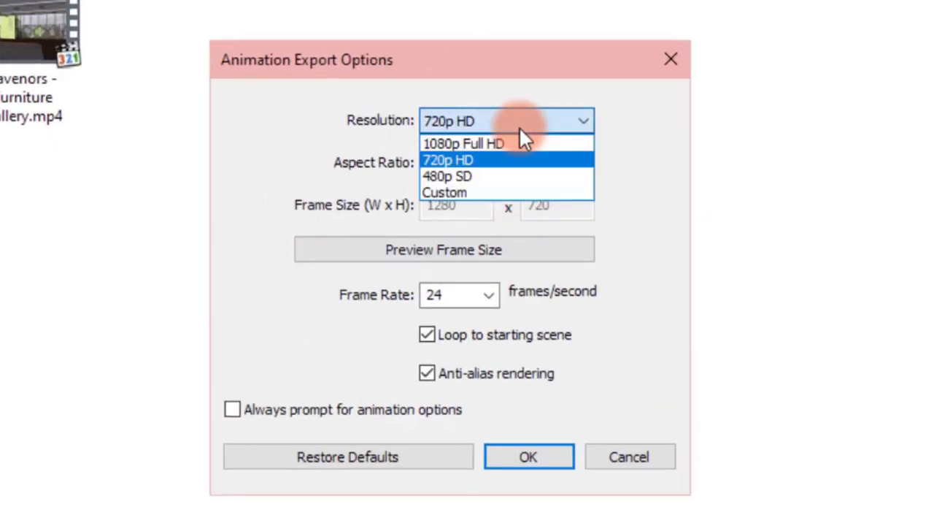
left_click(467, 146)
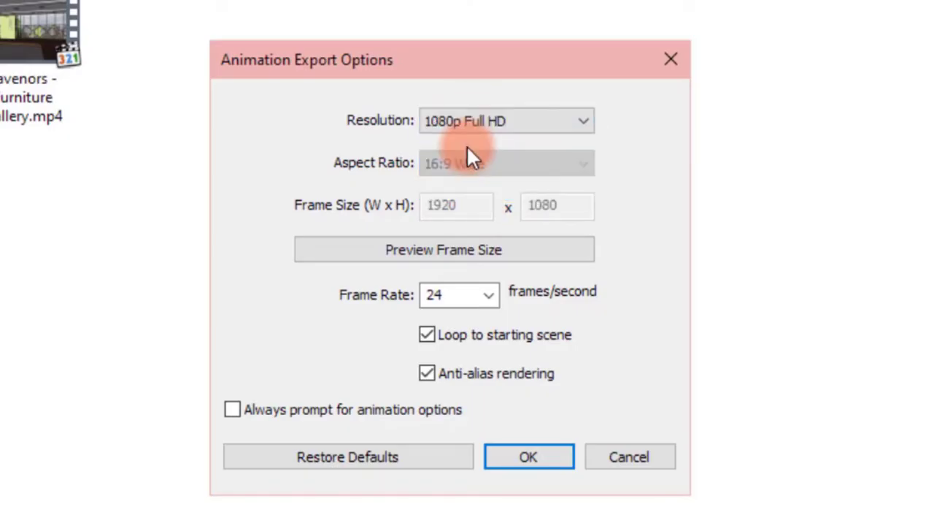
left_click(488, 301)
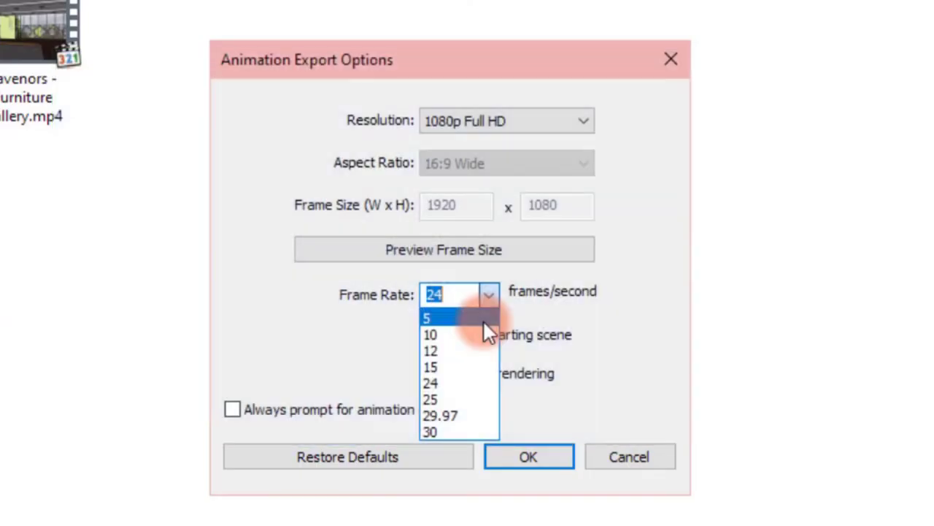
left_click(484, 322)
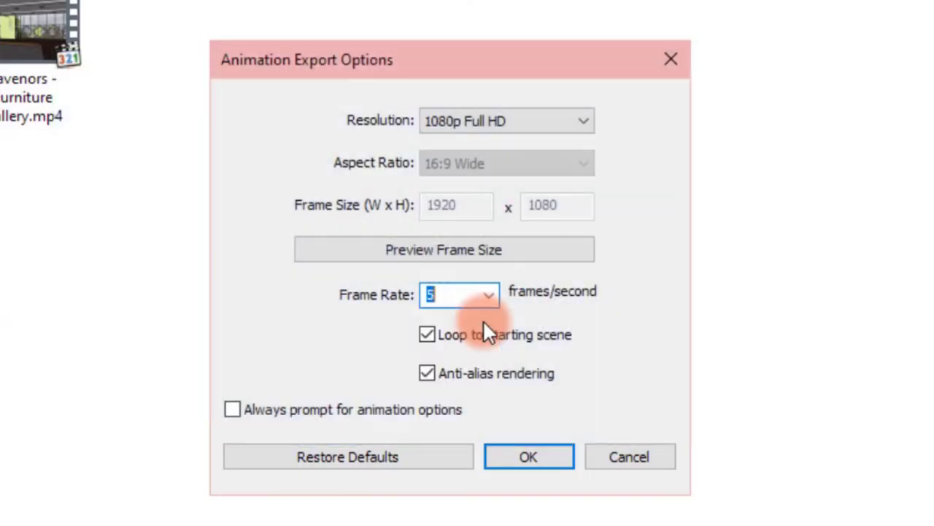
left_click(334, 411)
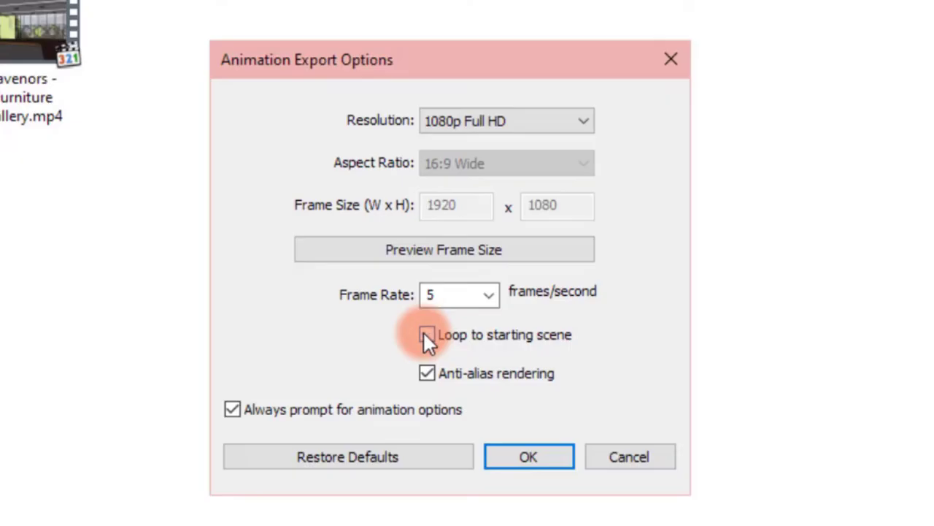
left_click(535, 455)
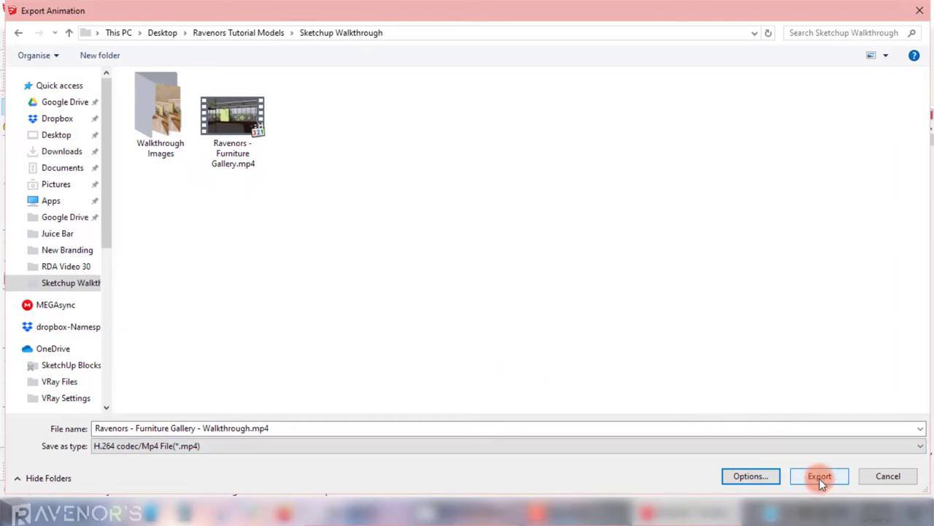
left_click(819, 476)
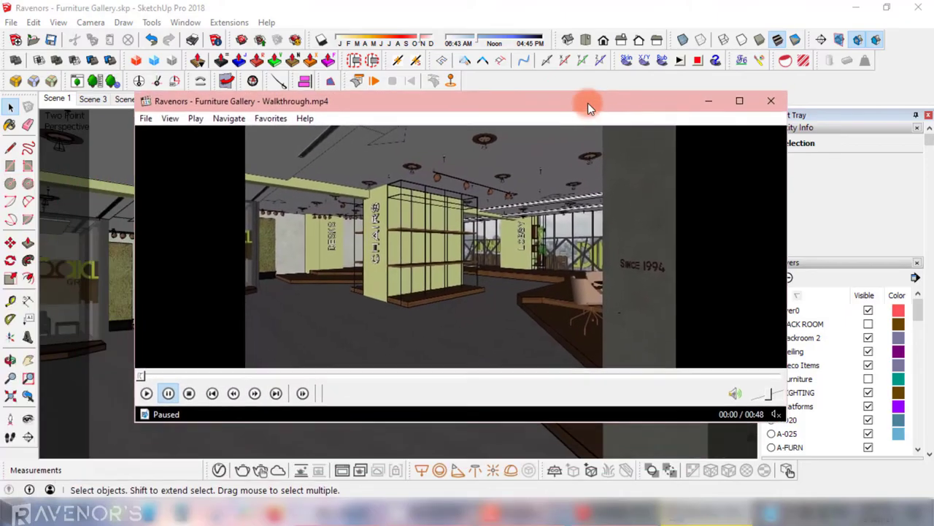
- Play the exported walkthrough video to judge its smoothness, and close the player
left_click_drag(588, 103, 569, 74)
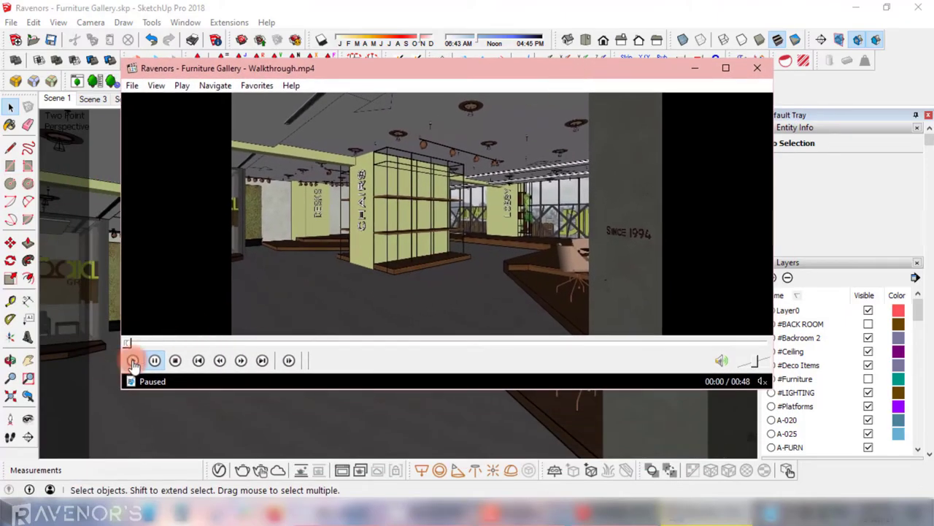
left_click(132, 360)
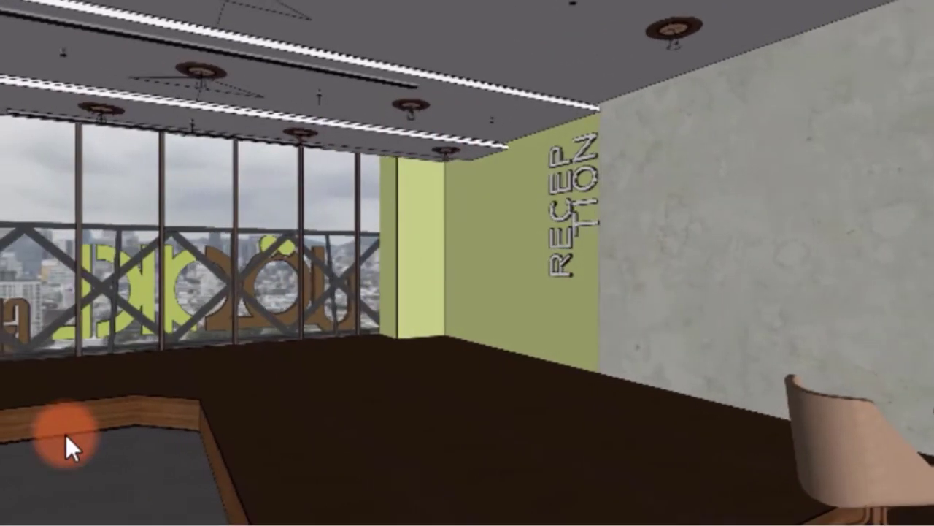
key("Escape")
left_click(175, 360)
left_click(757, 68)
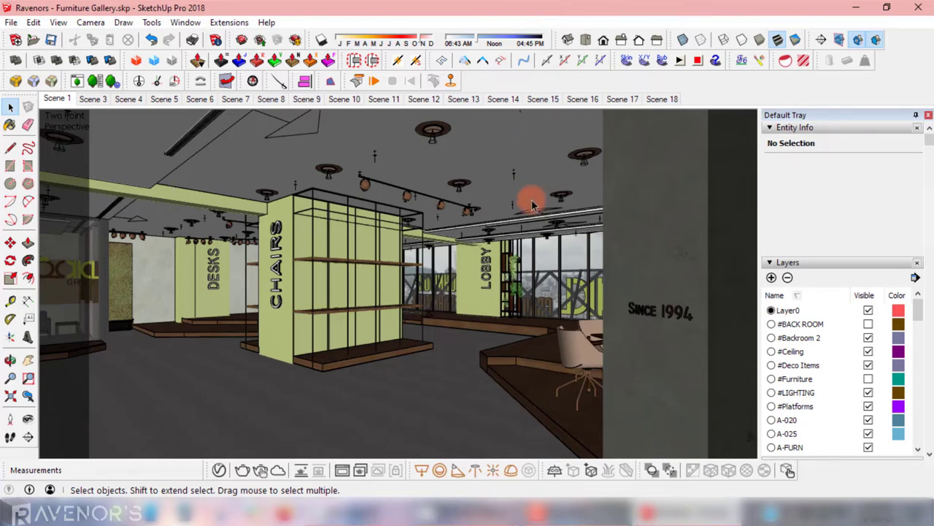
- Export the walkthrough video again at 15 frames/second, replacing Ravenors - Furniture Gallery - Walkthrough.mp4, and bring the resulting video fully into view
left_click(11, 22)
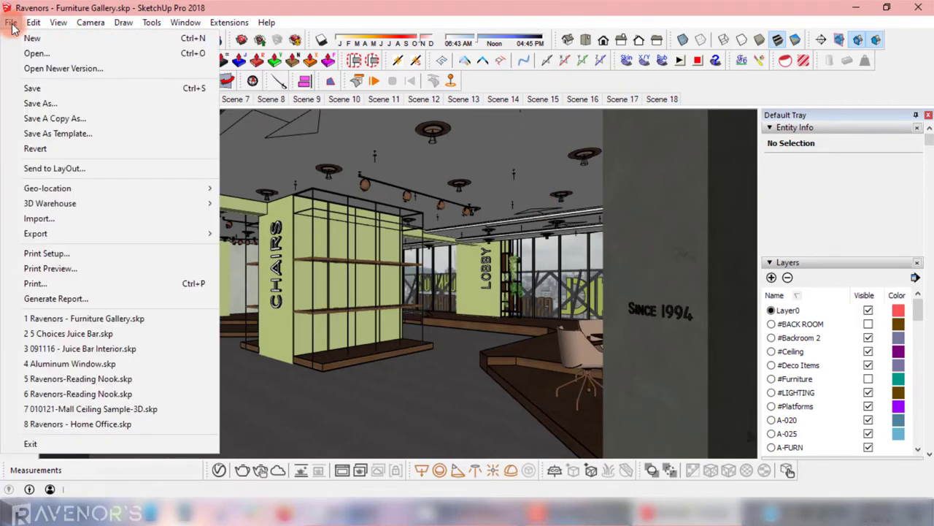
mouse_move(176, 234)
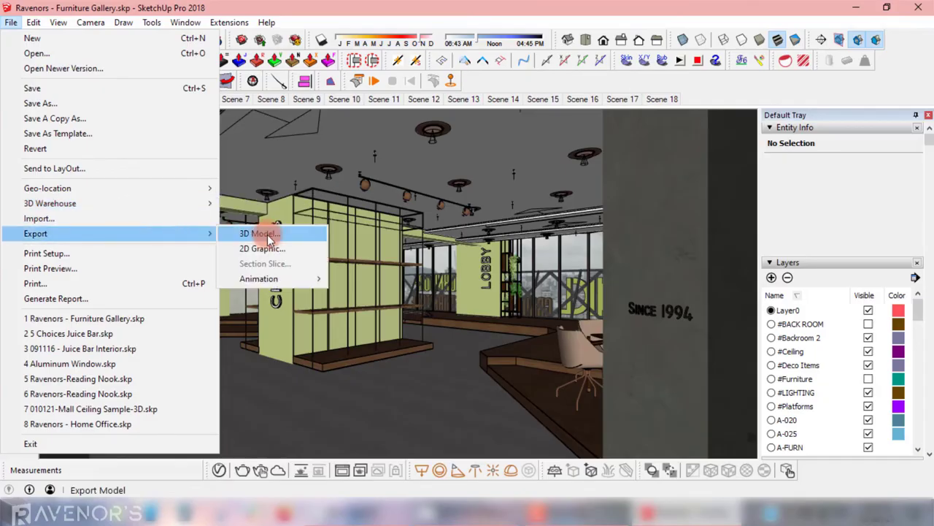
mouse_move(304, 279)
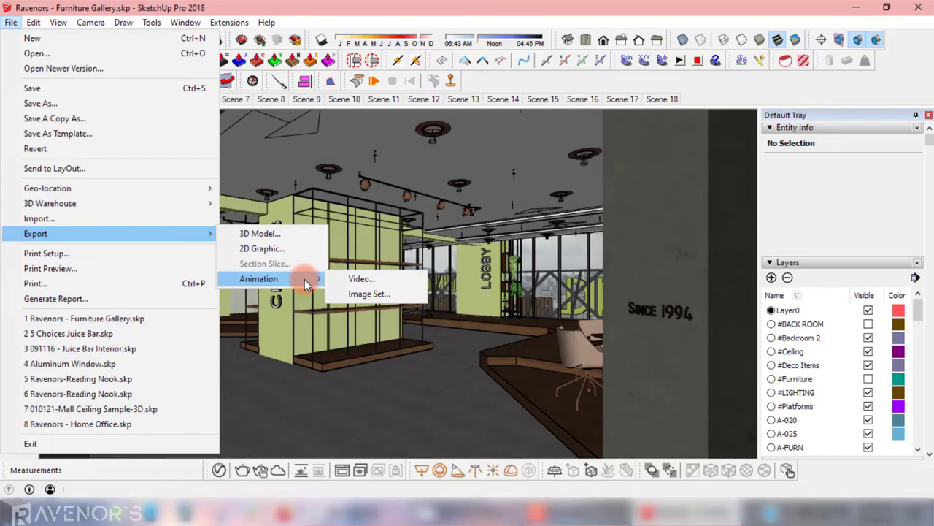
left_click(362, 281)
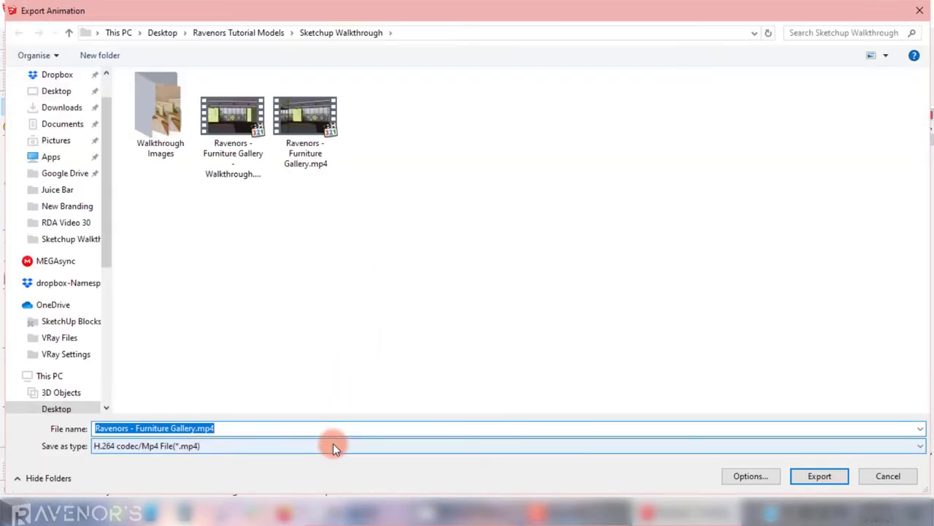
left_click(751, 476)
left_click(489, 262)
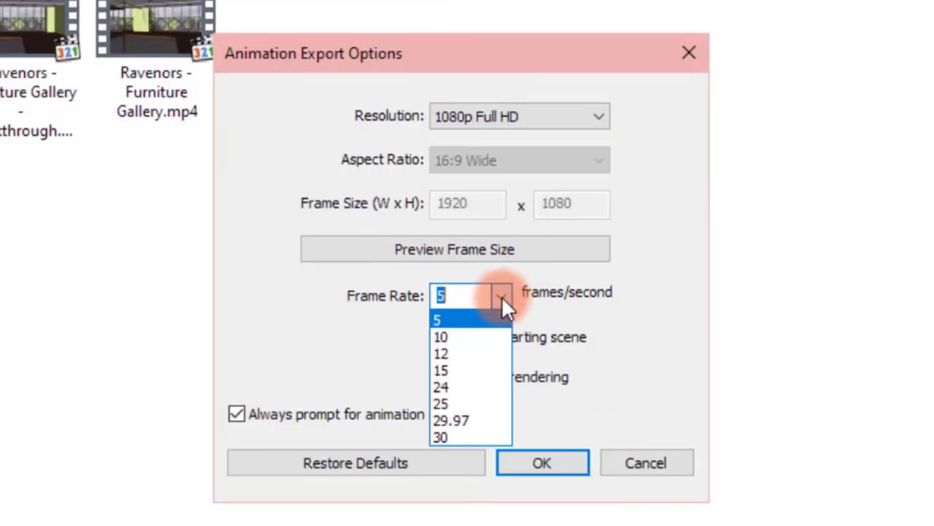
left_click(470, 367)
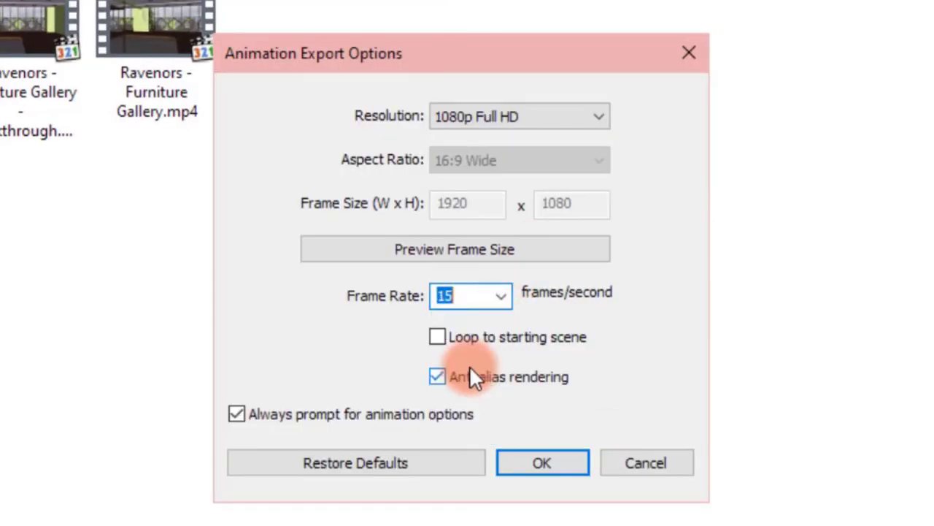
left_click(554, 461)
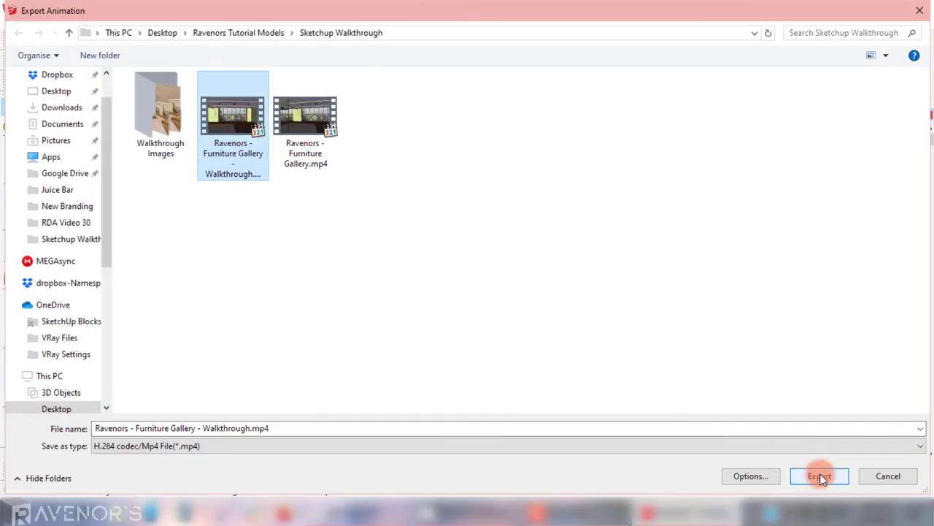
left_click(820, 476)
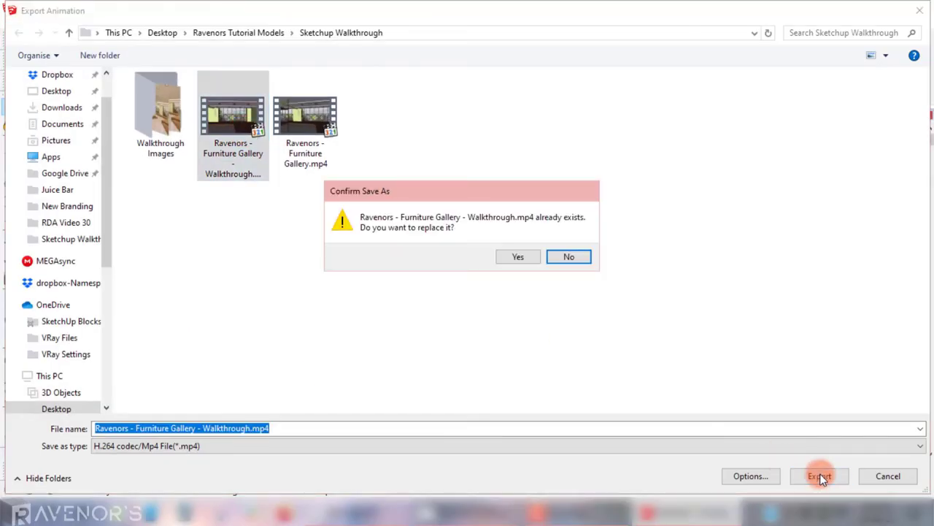
left_click(632, 256)
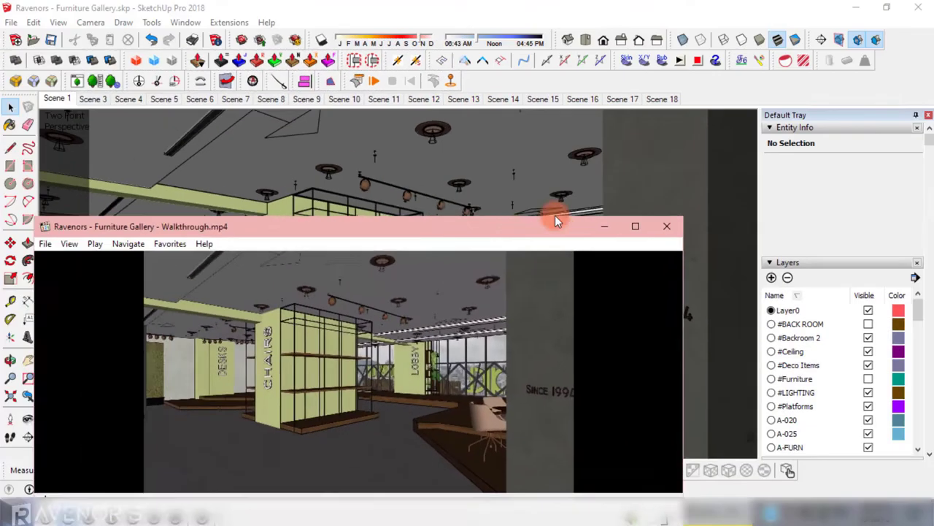
left_click_drag(555, 217, 598, 87)
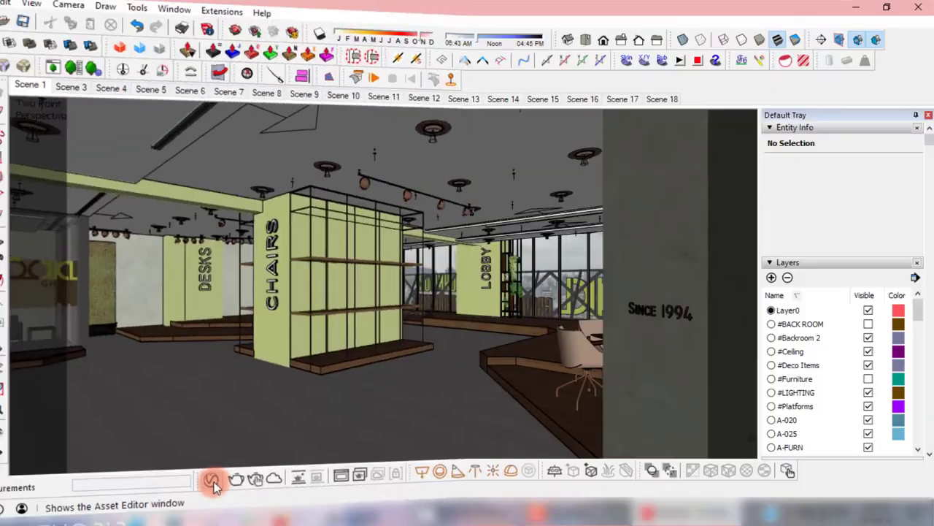
- Open the V-Ray Asset Editor's render settings, enable Animation and expand its options
left_click(221, 471)
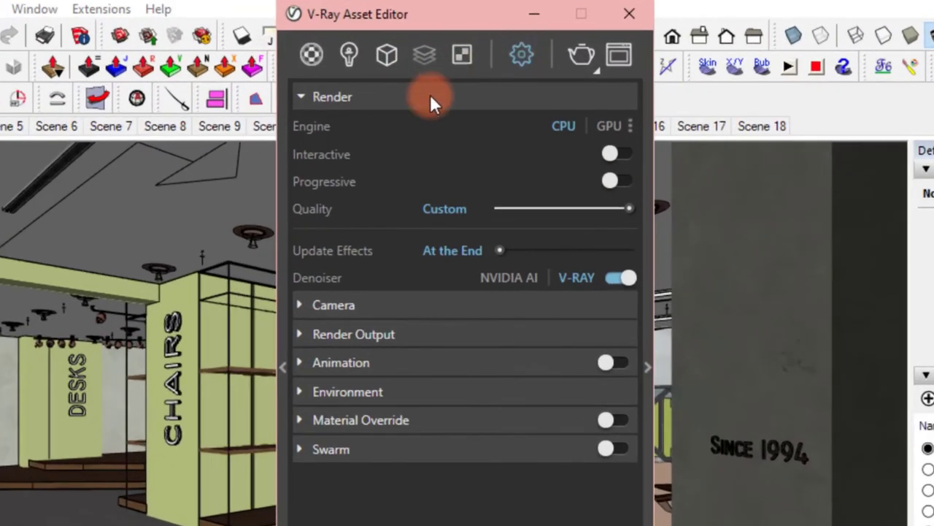
left_click(622, 361)
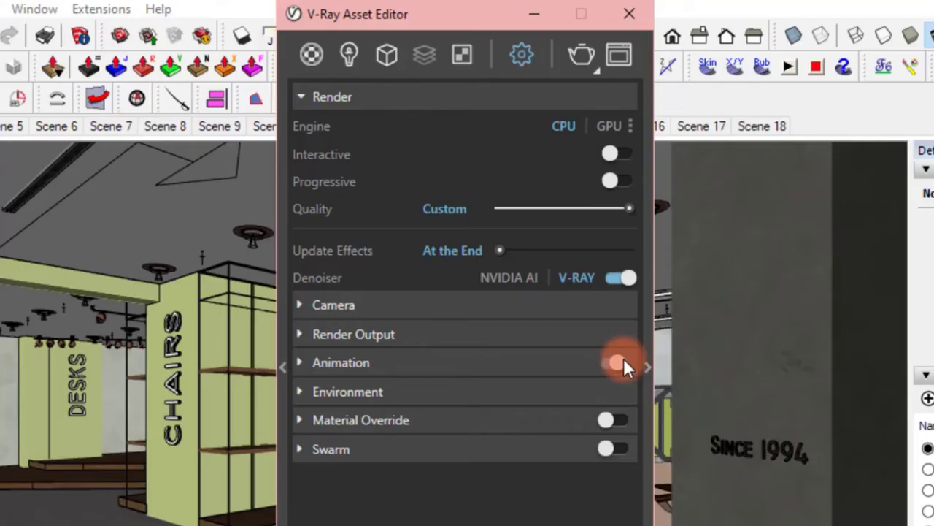
left_click(328, 366)
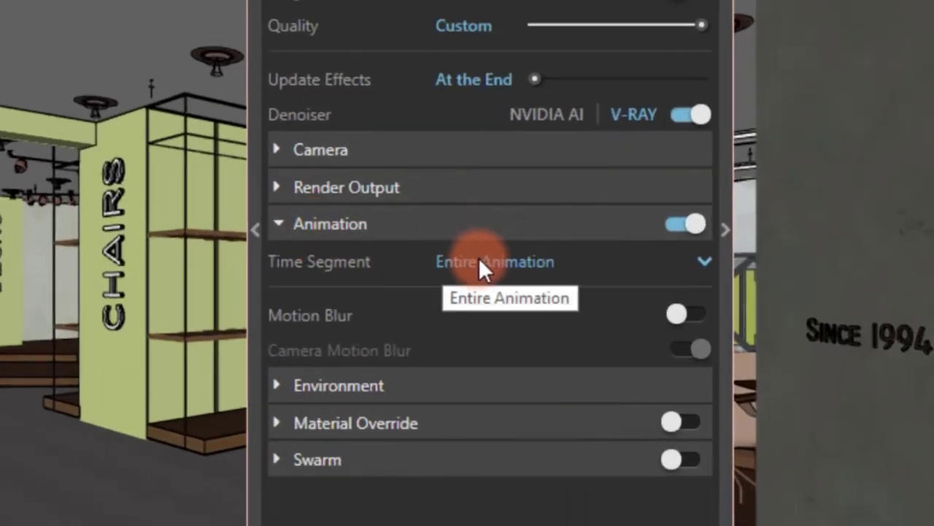
- Switch the V-Ray animation's time segment to Frame Range and fetch the start and end frames from the scene animation
left_click(541, 257)
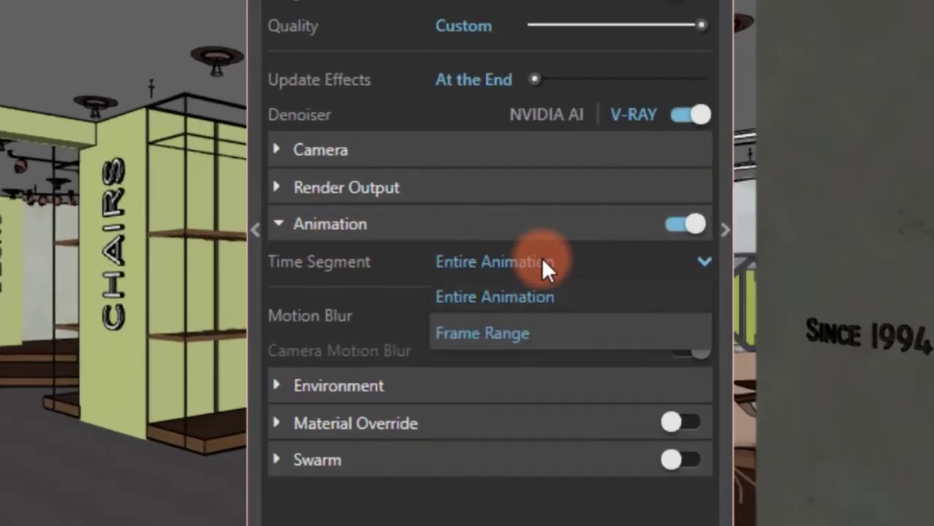
left_click(509, 335)
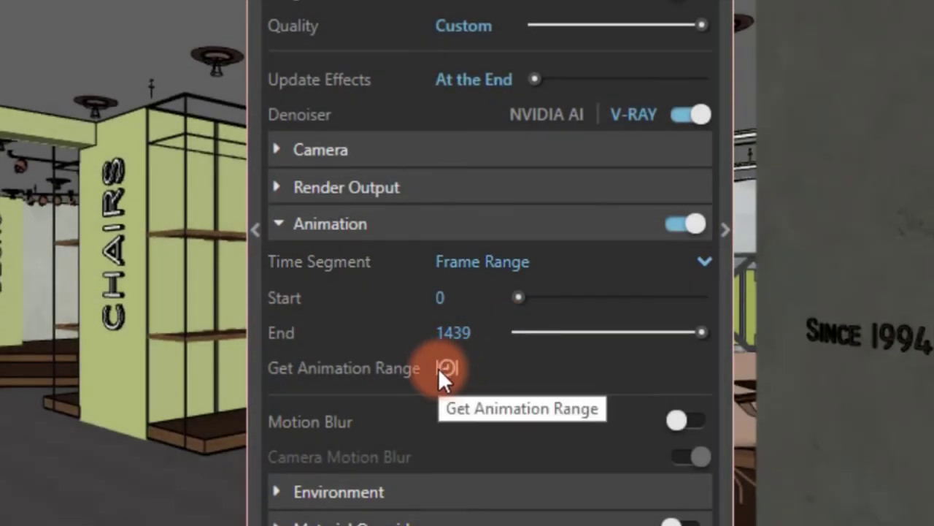
left_click(440, 362)
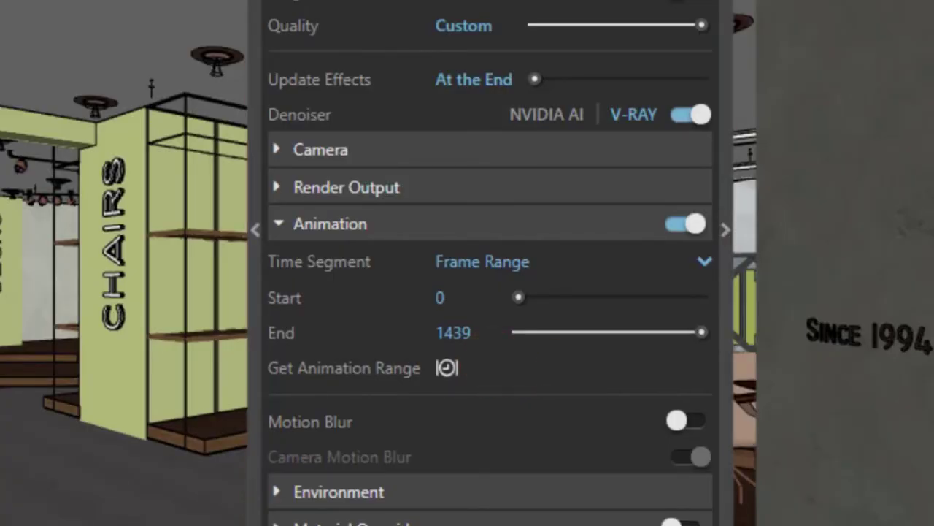
left_click(448, 365)
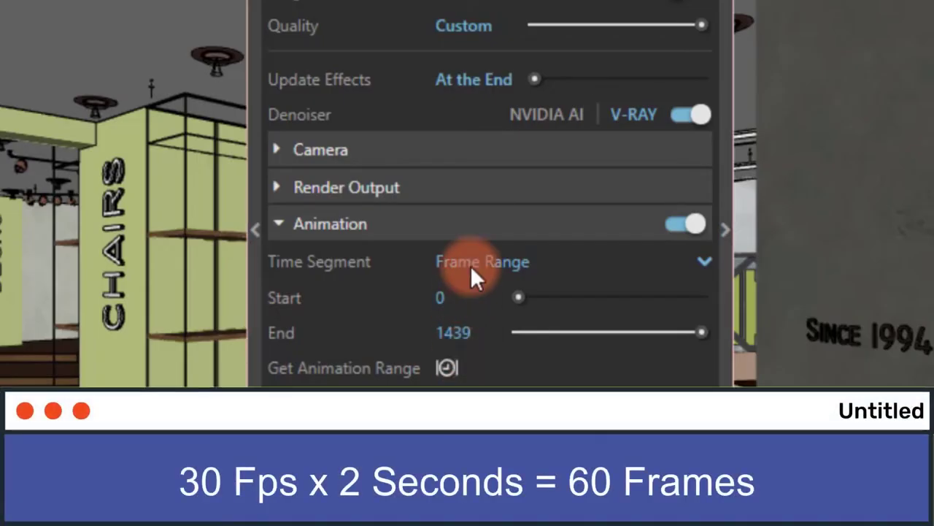
- Try the time segment as Entire Animation and again as Frame Range, and turn motion blur on and back off
left_click(470, 264)
left_click(470, 296)
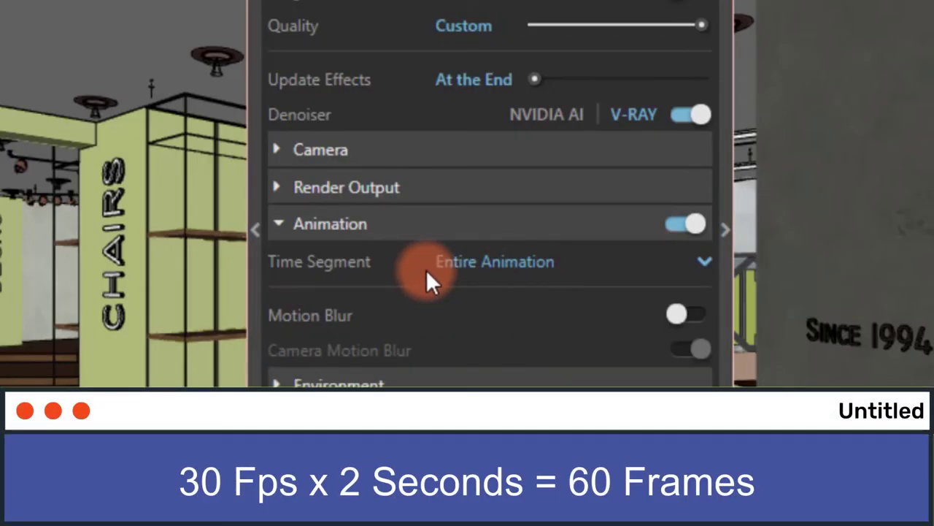
left_click(507, 265)
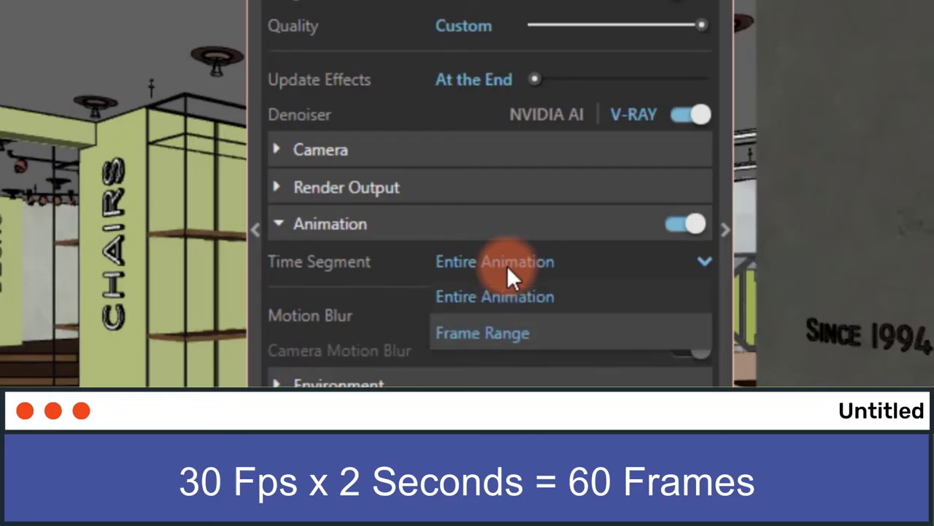
left_click(499, 334)
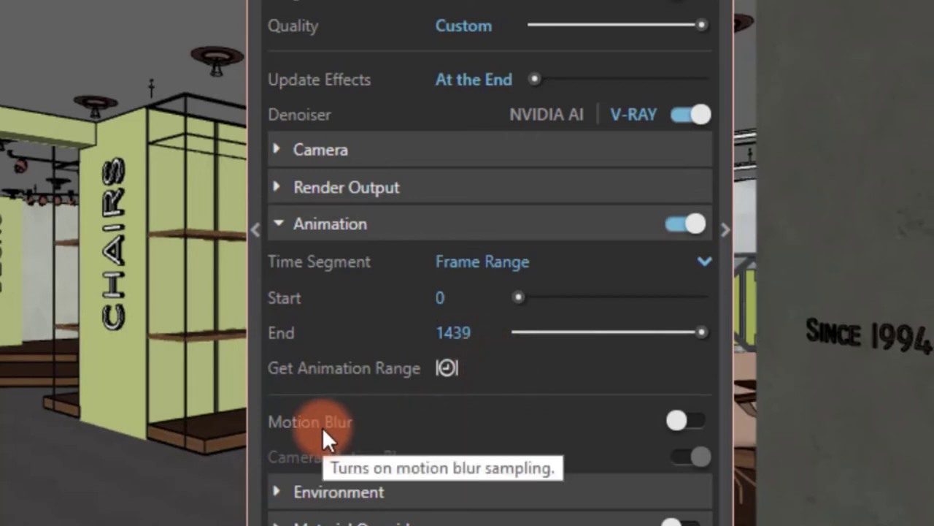
left_click(700, 421)
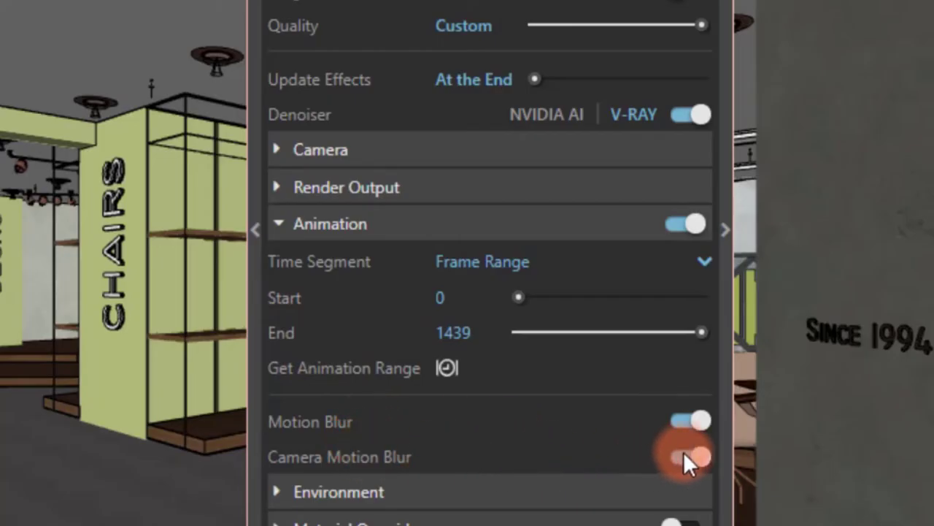
left_click(693, 422)
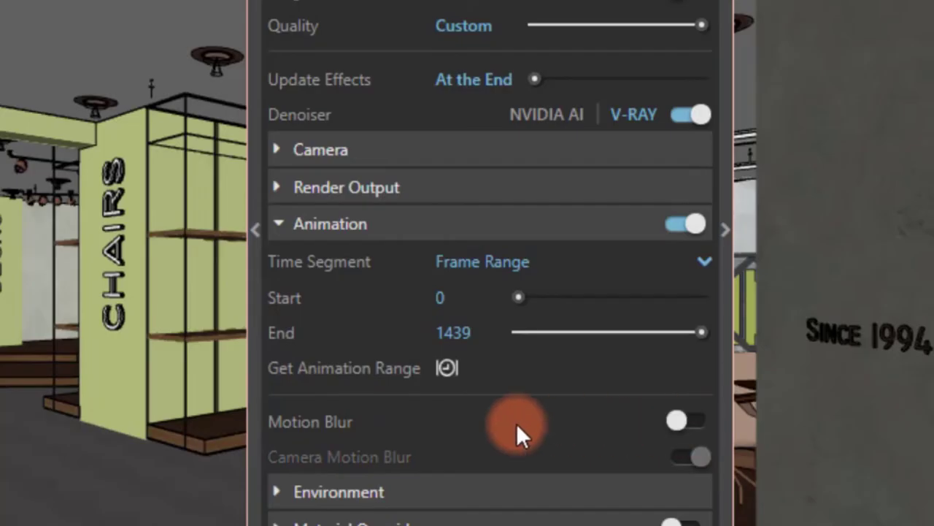
- Set the V-Ray animation's time segment to Entire Animation and collapse the animation options
left_click(507, 267)
left_click(504, 296)
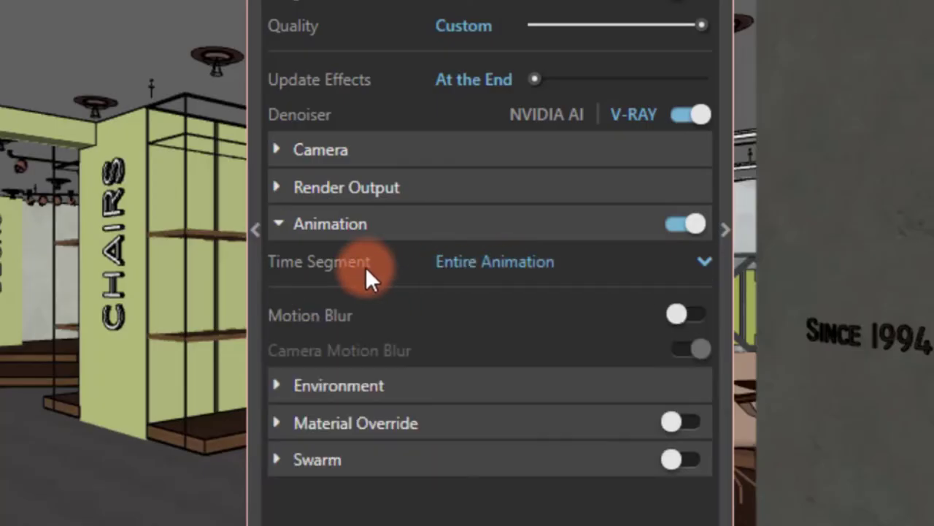
left_click(339, 225)
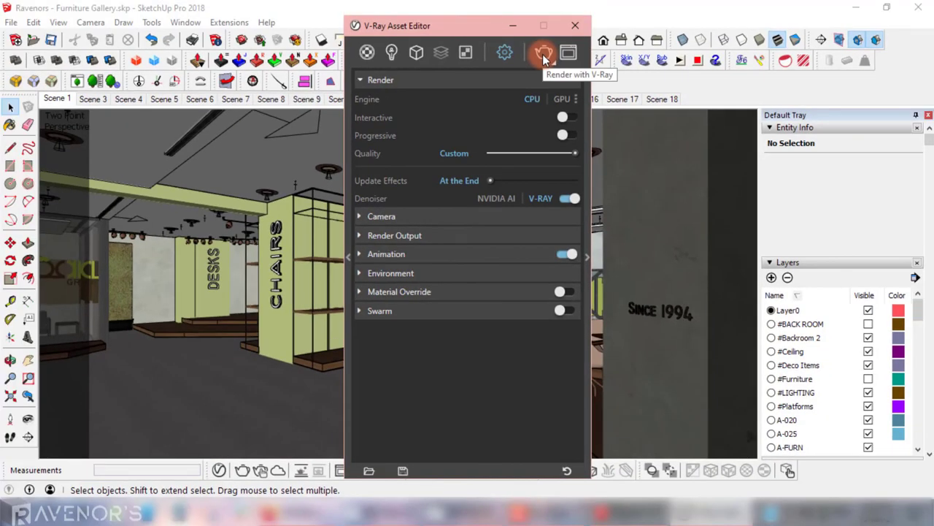
- Review the V-Ray camera exposure settings and the render output size, aspect ratio and image saving options, collapsing both sections
left_click(387, 216)
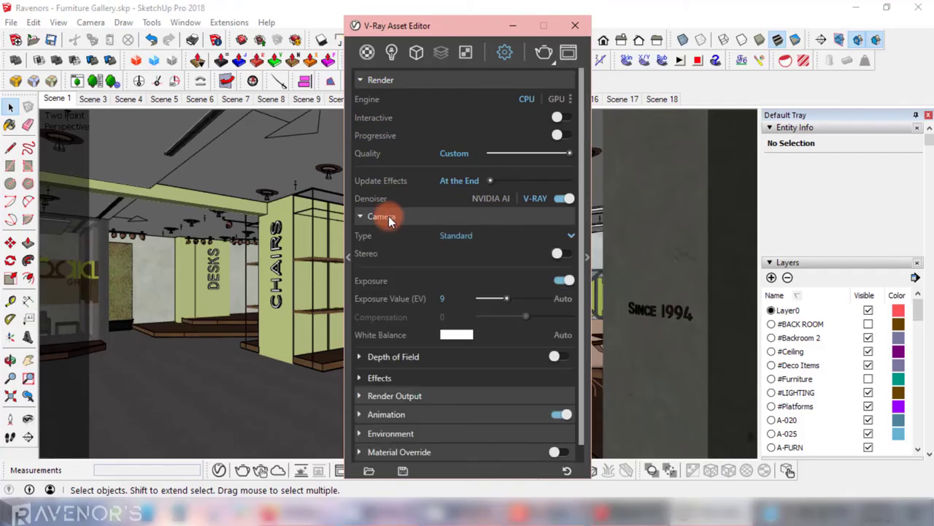
left_click(394, 397)
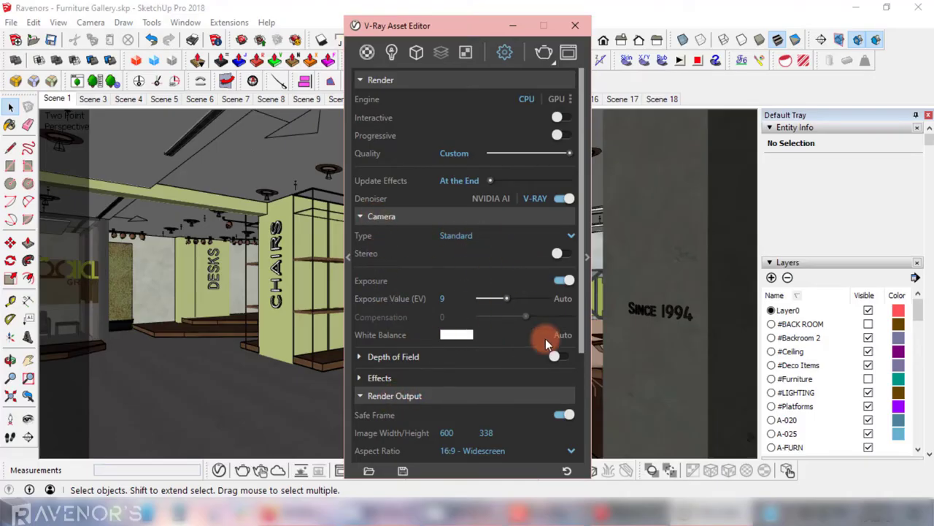
left_click(379, 218)
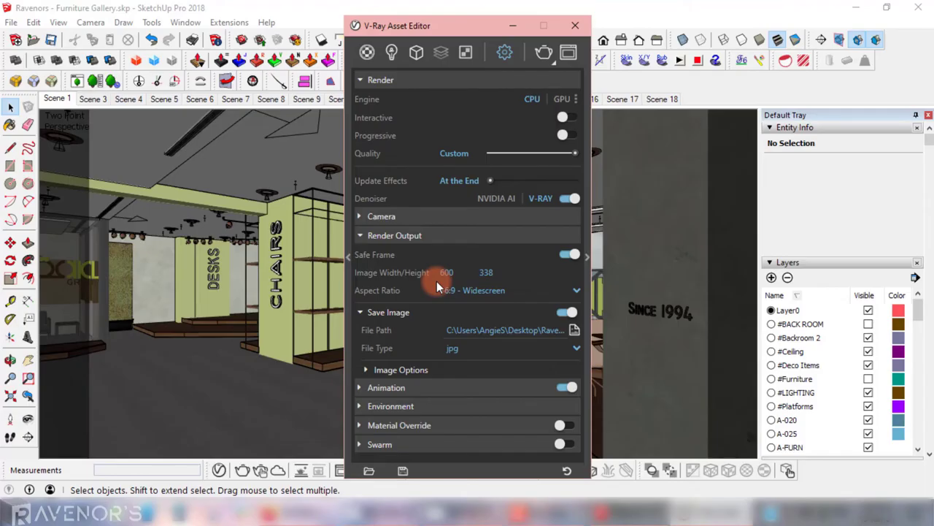
left_click(401, 235)
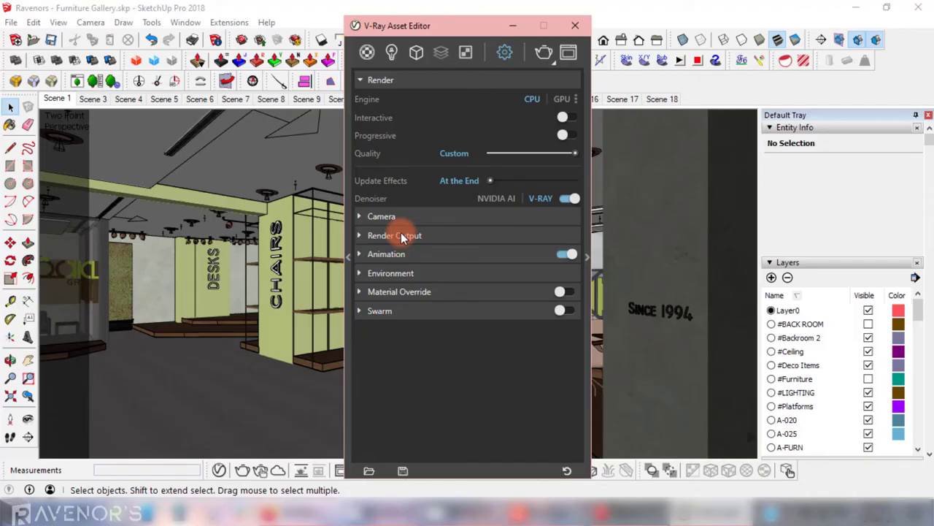